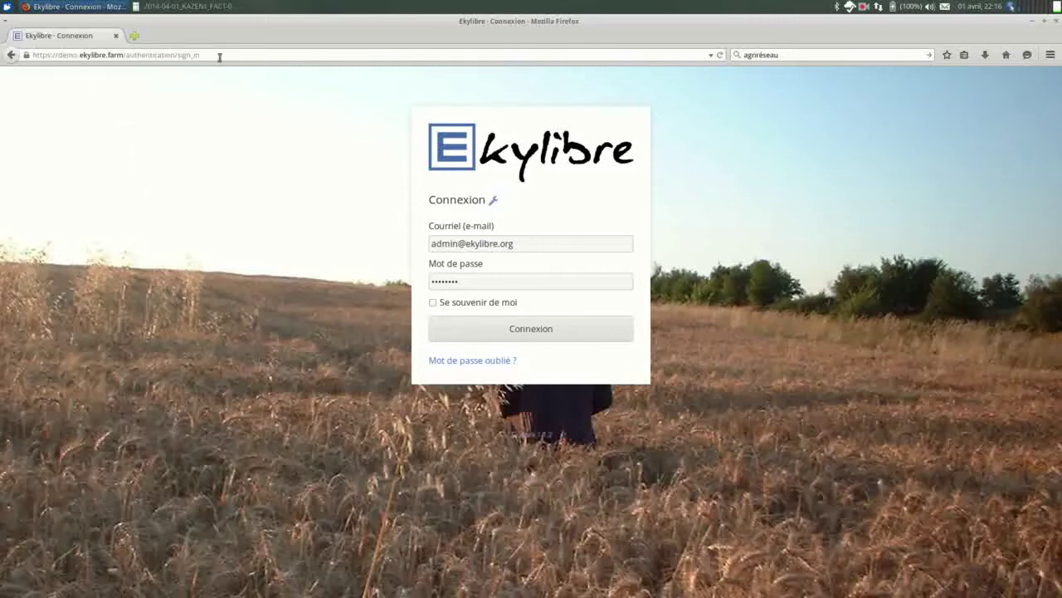
Sign in with the prefilled credentials, dismiss the offer to save the password, and open the list of purchases (Achats).
{"action": "left_click", "coordinate": [514, 336]}
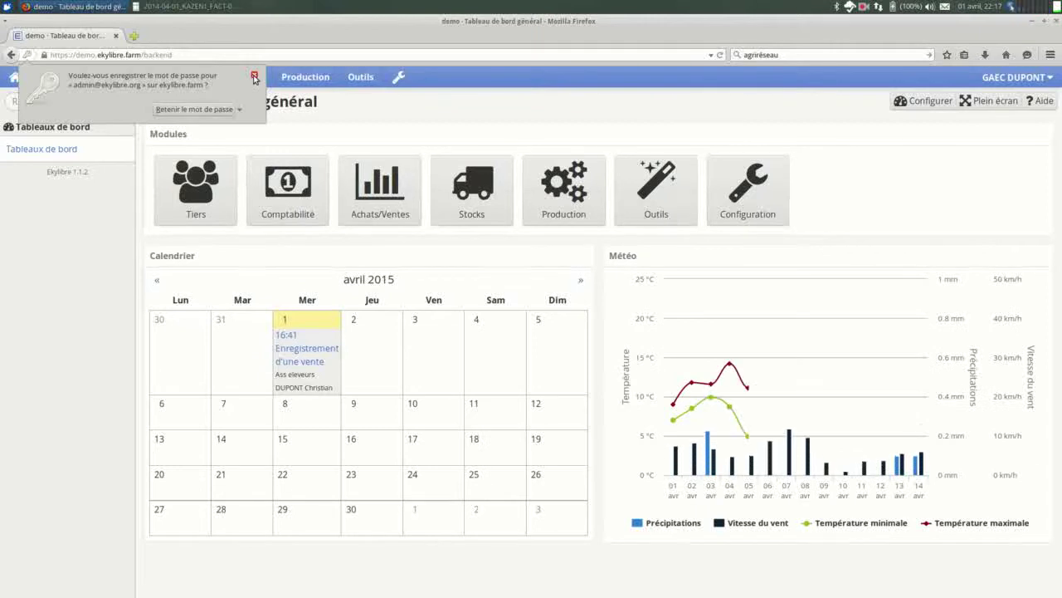
{"action": "left_click", "coordinate": [255, 78]}
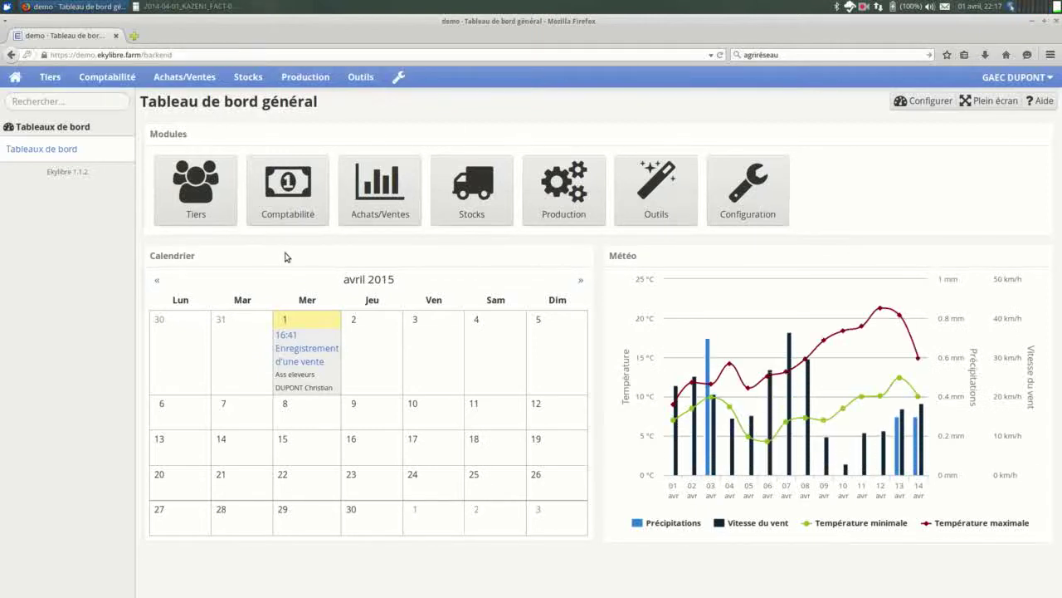
{"action": "left_click", "coordinate": [379, 201]}
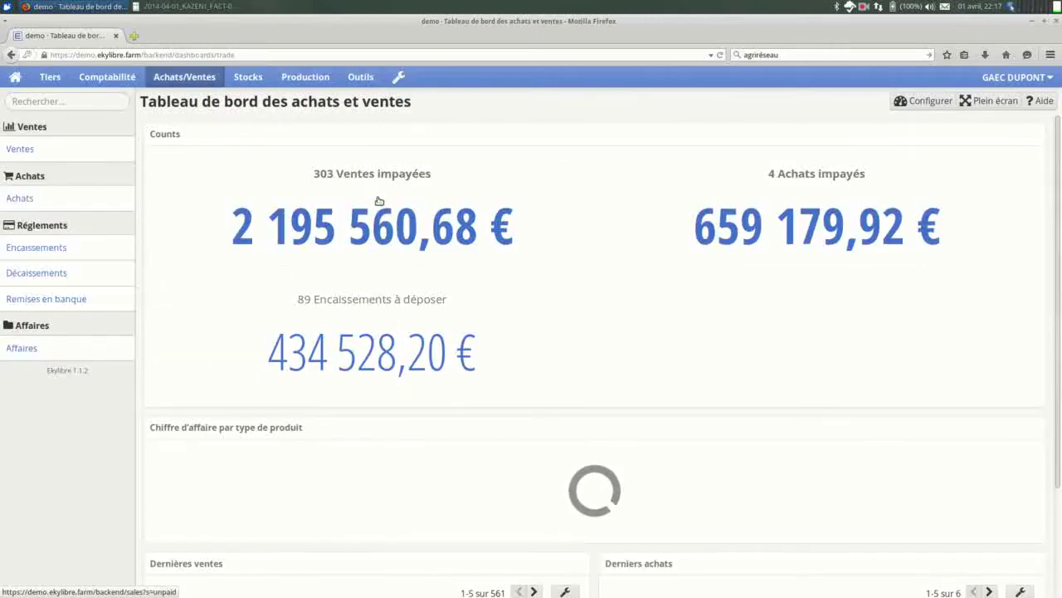
{"action": "left_click", "coordinate": [46, 198]}
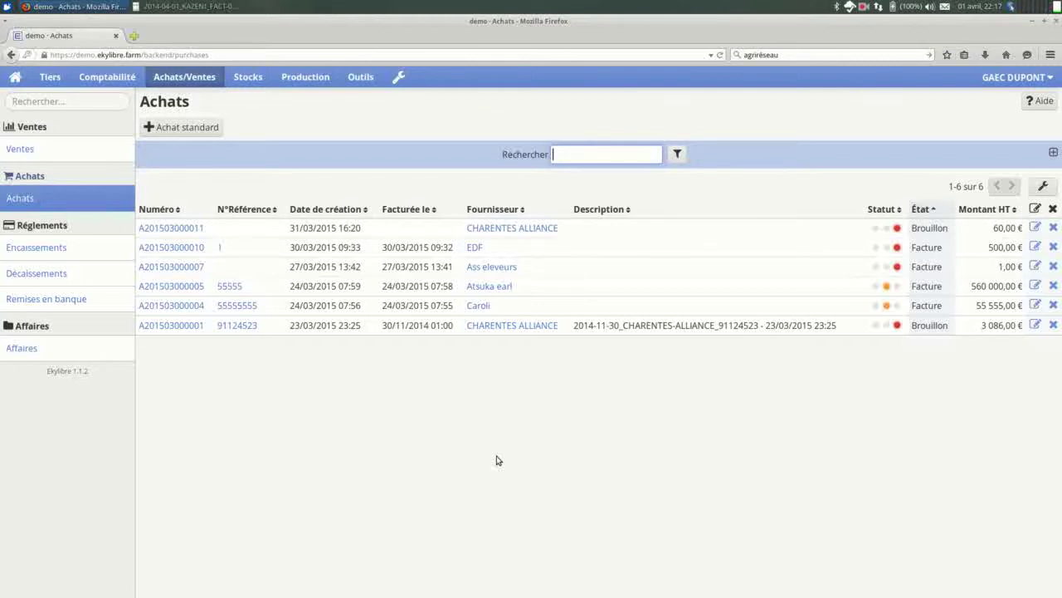
Review the KAZENI invoice PDF, then create a new standard purchase with Kazeni as the supplier.
{"action": "key", "text": "alt+Tab"}
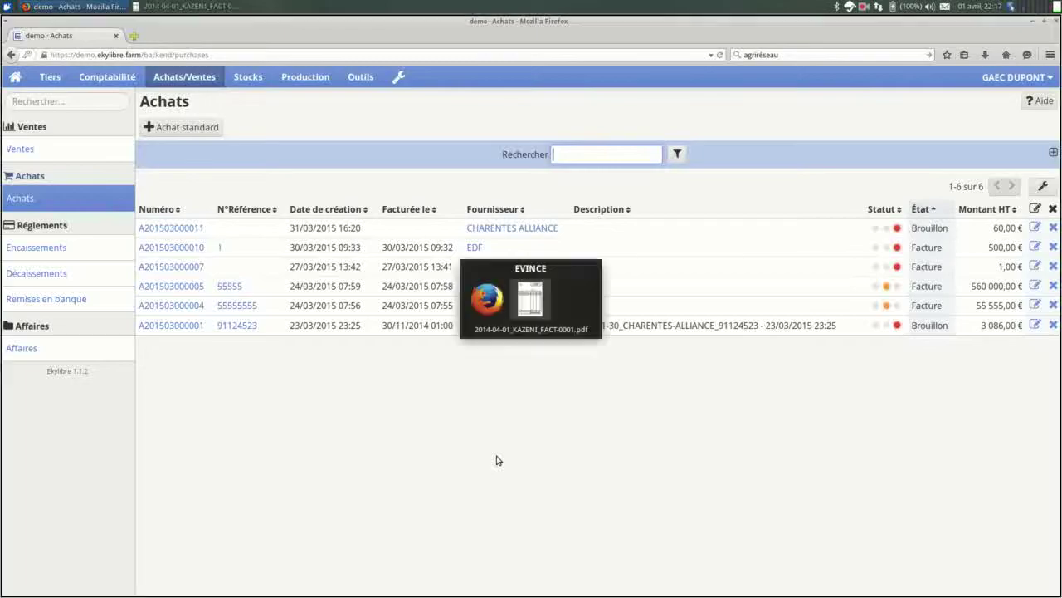
{"action": "scroll", "coordinate": [540, 410], "scroll_direction": "up", "scroll_amount": 2}
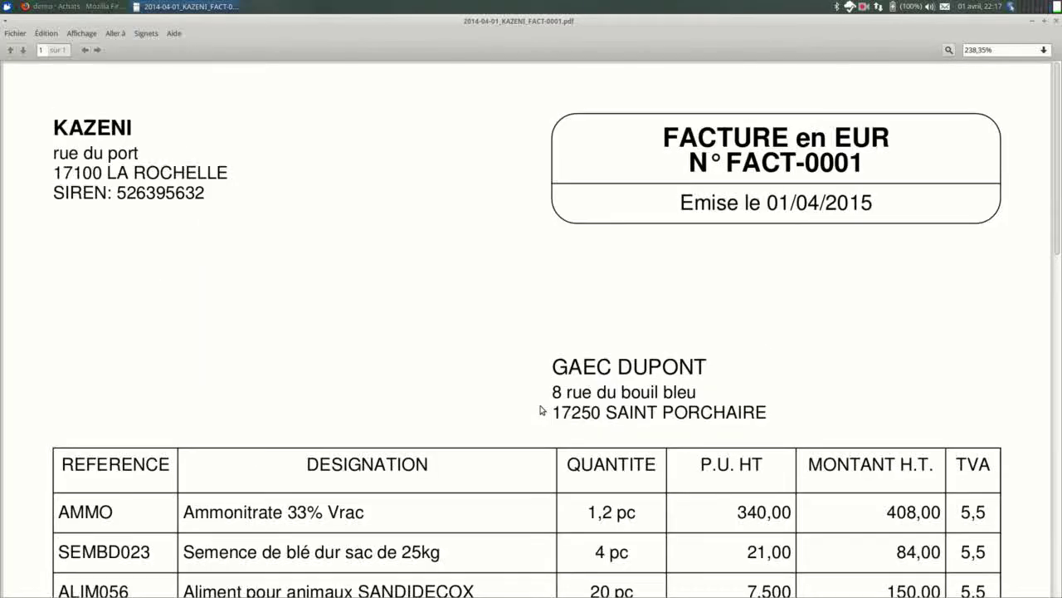
{"action": "scroll", "coordinate": [540, 410], "scroll_direction": "down", "scroll_amount": 8}
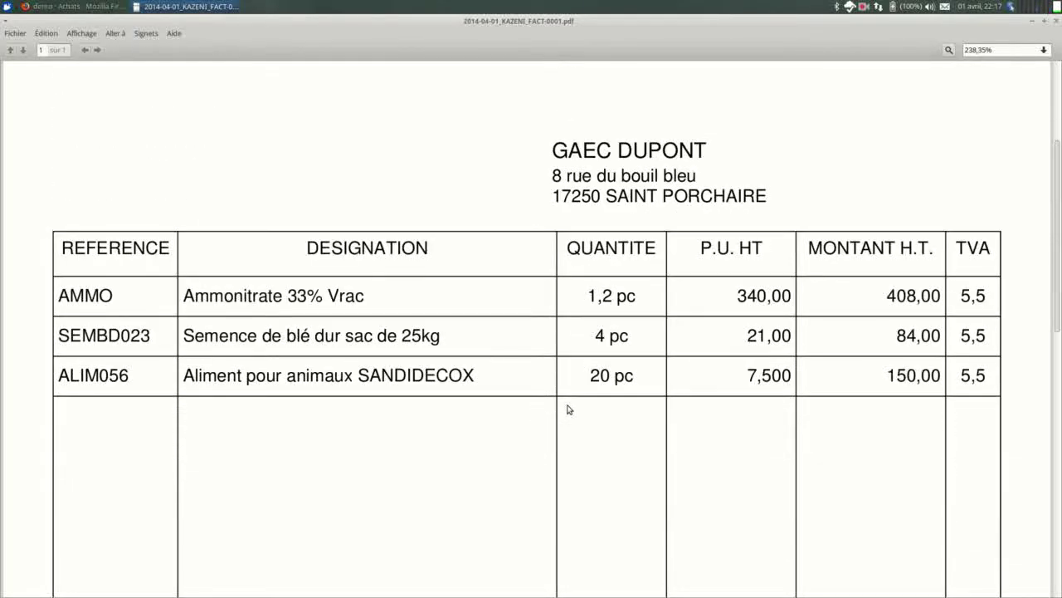
{"action": "key", "text": "alt+Tab"}
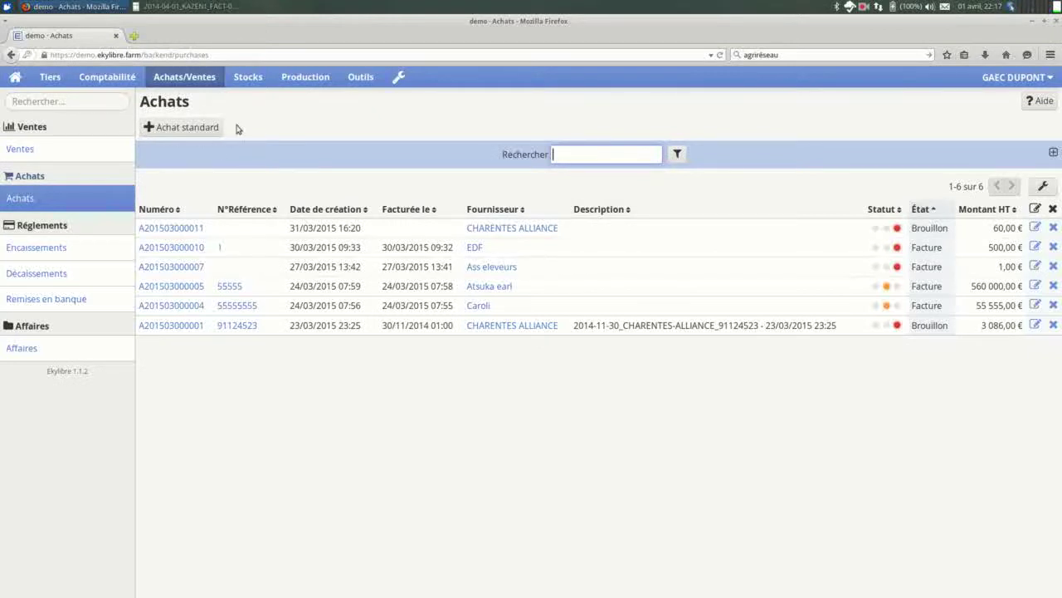
{"action": "left_click", "coordinate": [186, 129]}
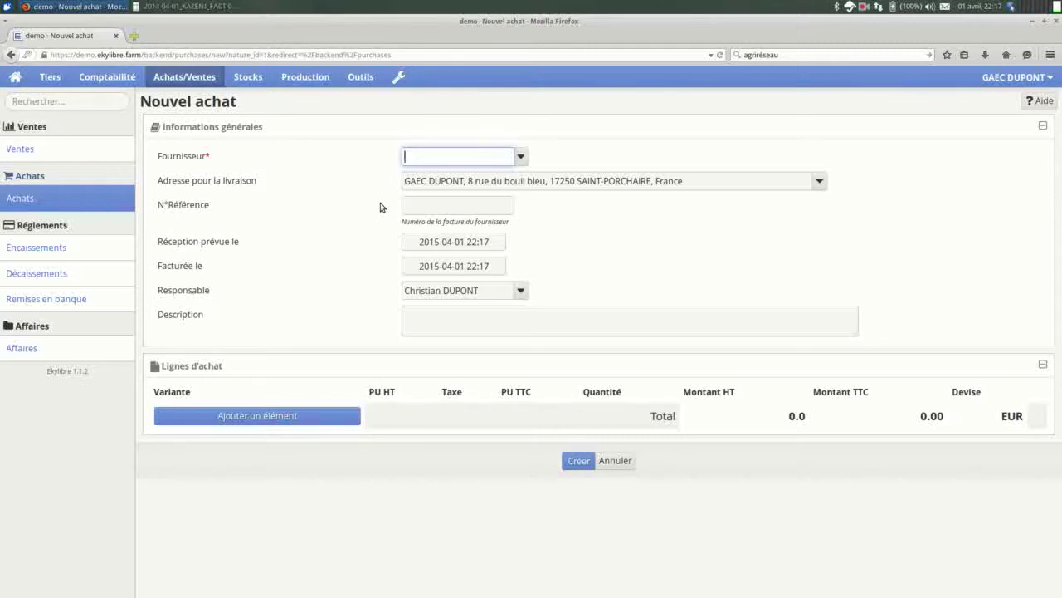
{"action": "type", "text": "kaz"}
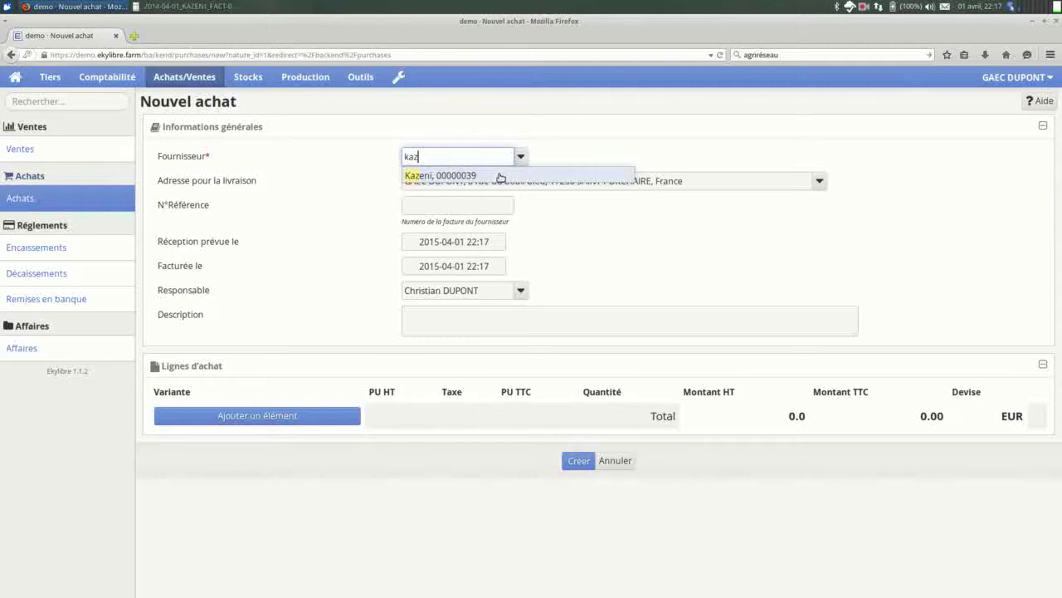
{"action": "double_click", "coordinate": [461, 159]}
{"action": "left_click", "coordinate": [472, 174]}
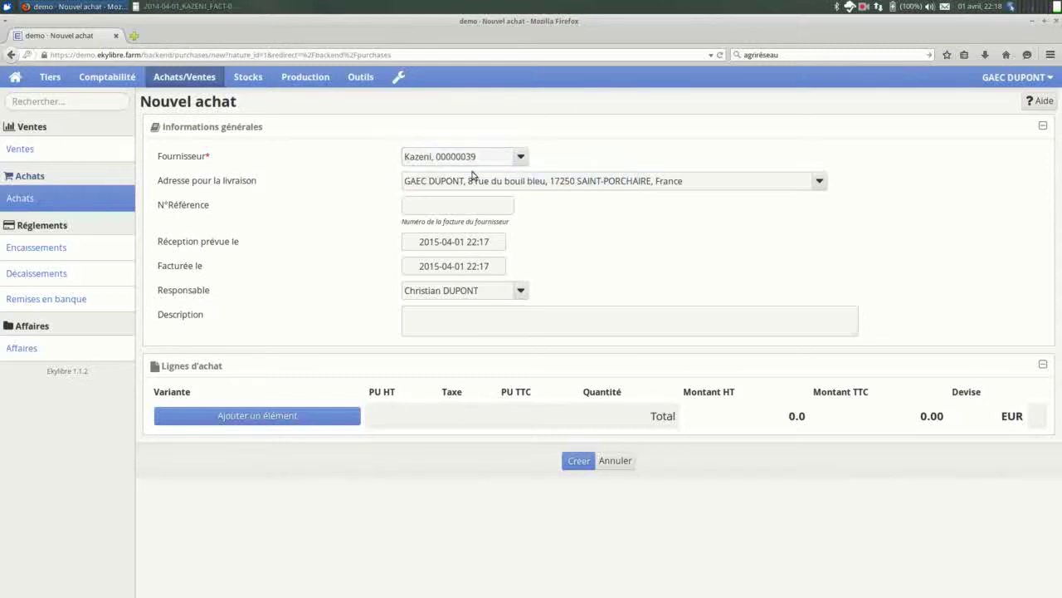
Copy the invoice number FACT-0001 from the KAZENI PDF into the purchase's reference number (N°Référence).
{"action": "left_click", "coordinate": [457, 210]}
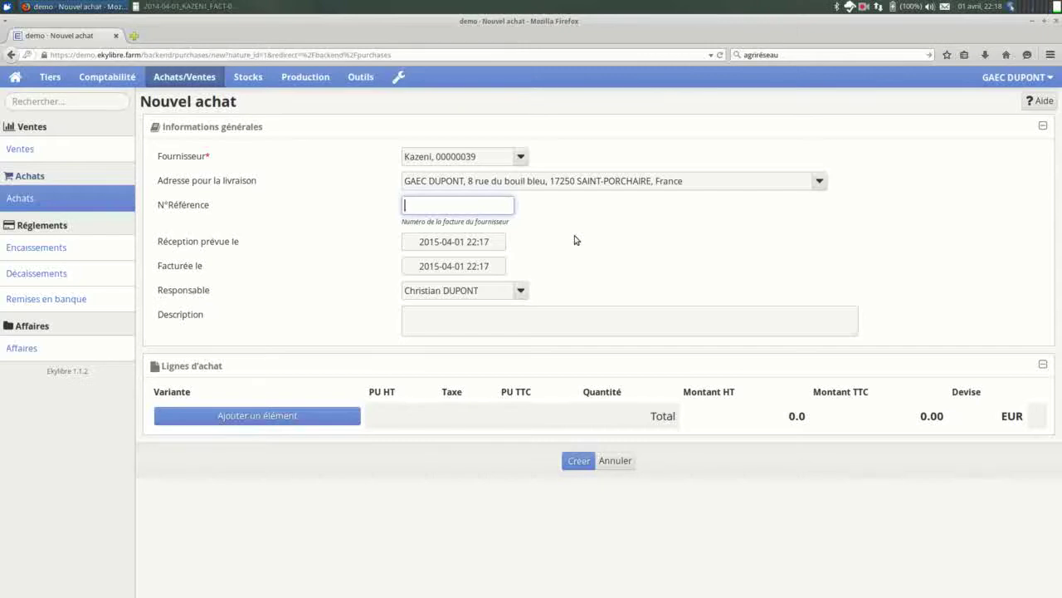
{"action": "key", "text": "alt+Tab"}
{"action": "scroll", "coordinate": [576, 239], "scroll_direction": "up", "scroll_amount": 5}
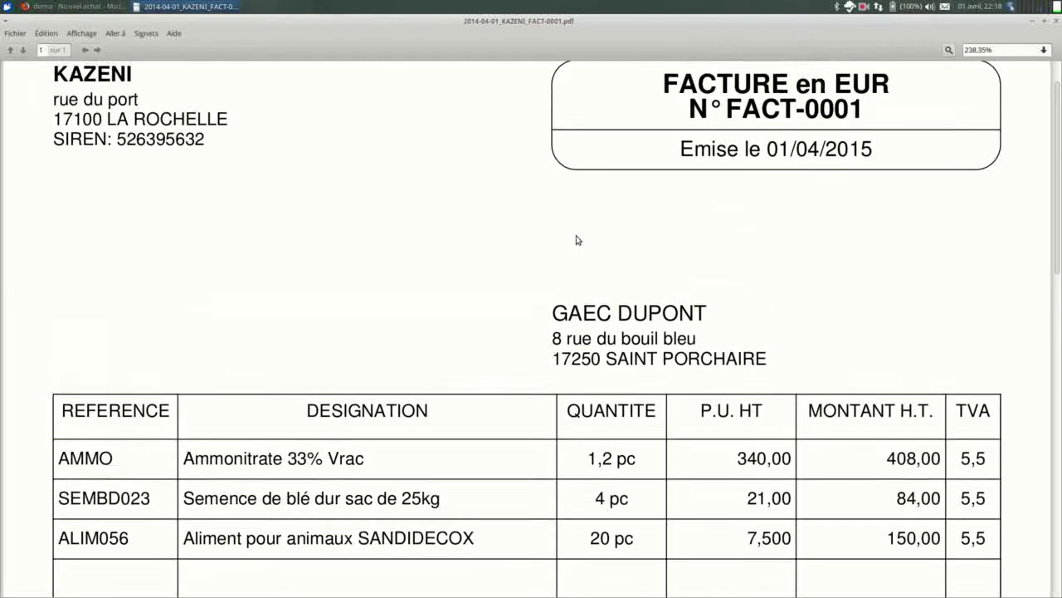
{"action": "left_click_drag", "start_coordinate": [729, 164], "coordinate": [892, 175]}
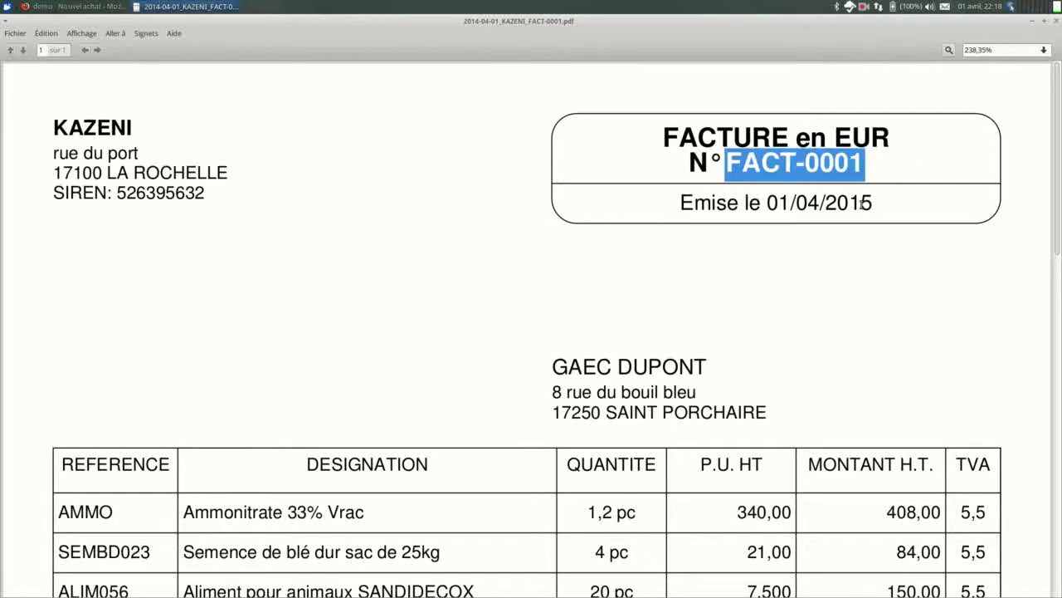
{"action": "key", "text": "ctrl+c"}
{"action": "key", "text": "alt+Tab"}
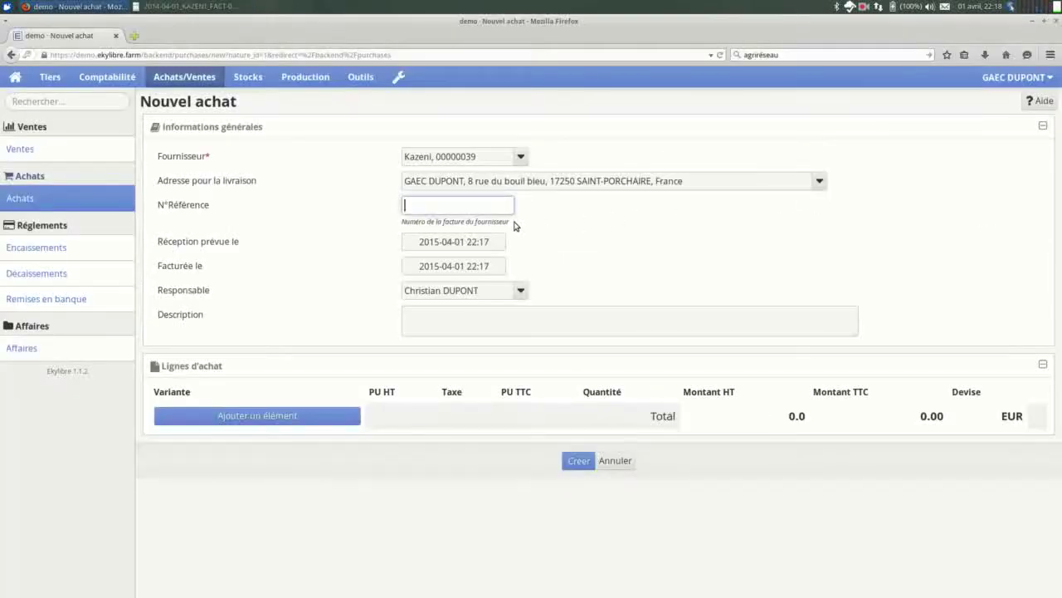
{"action": "key", "text": "ctrl+v"}
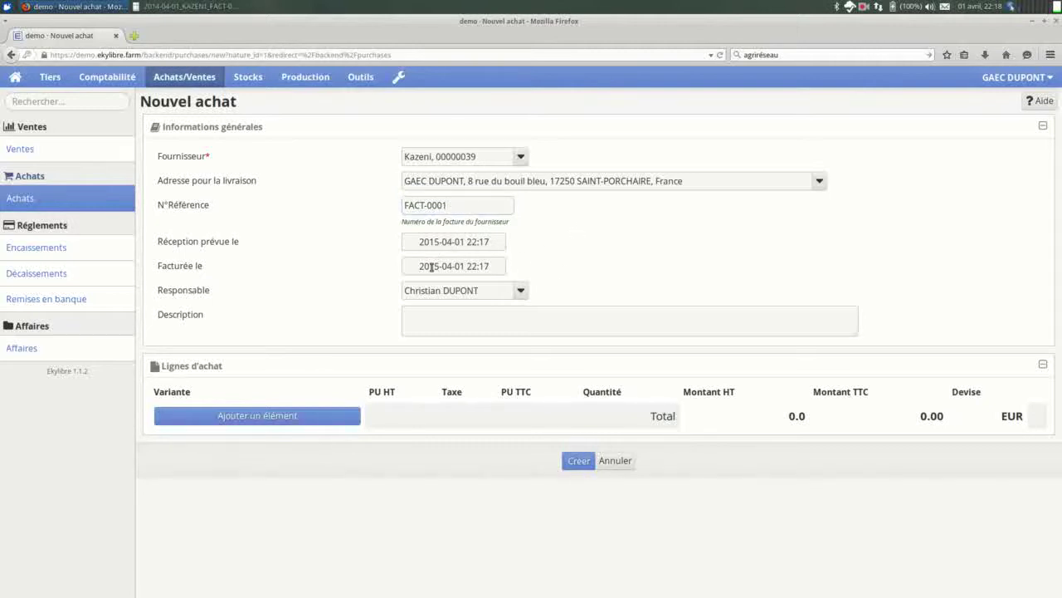
Check the invoice's line items in the PDF and add a purchase line for the variant Ammonitre 33,5% Vrac (Tonne).
{"action": "left_click", "coordinate": [454, 319]}
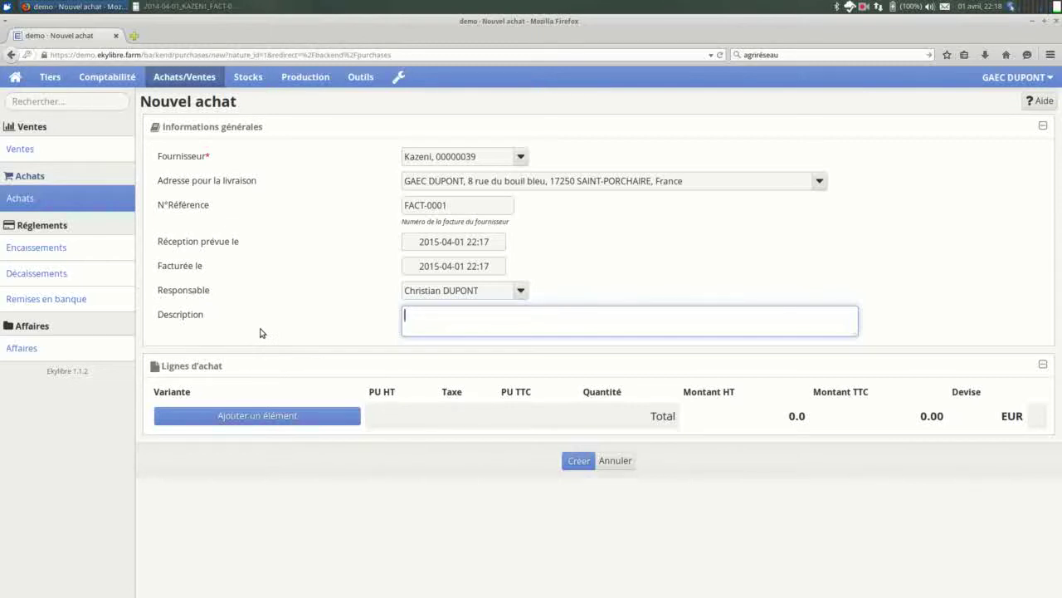
{"action": "key", "text": "alt+Tab"}
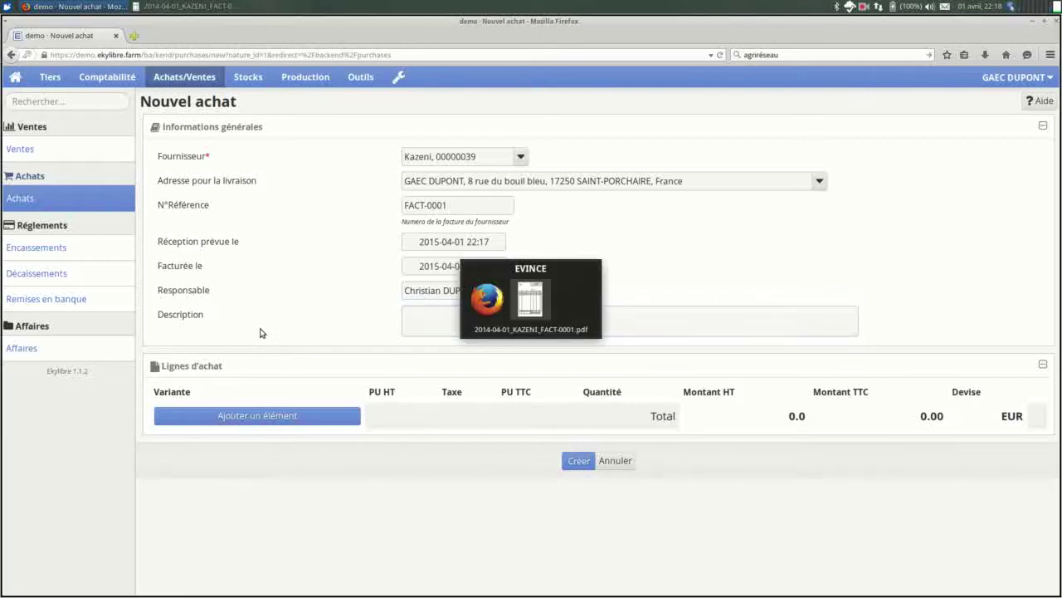
{"action": "scroll", "coordinate": [274, 379], "scroll_direction": "down", "scroll_amount": 4}
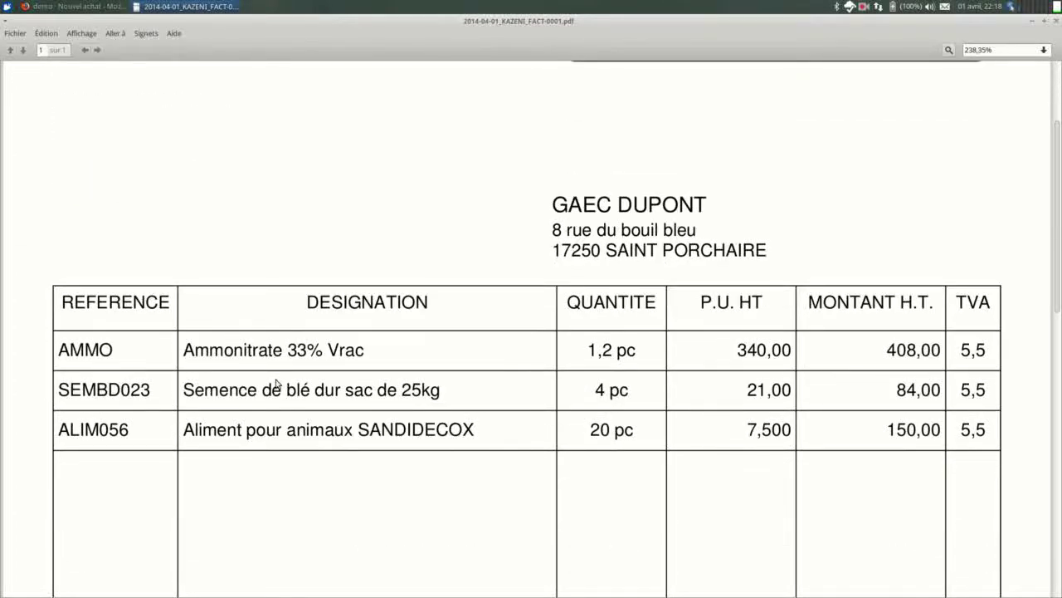
{"action": "key", "text": "alt+Tab"}
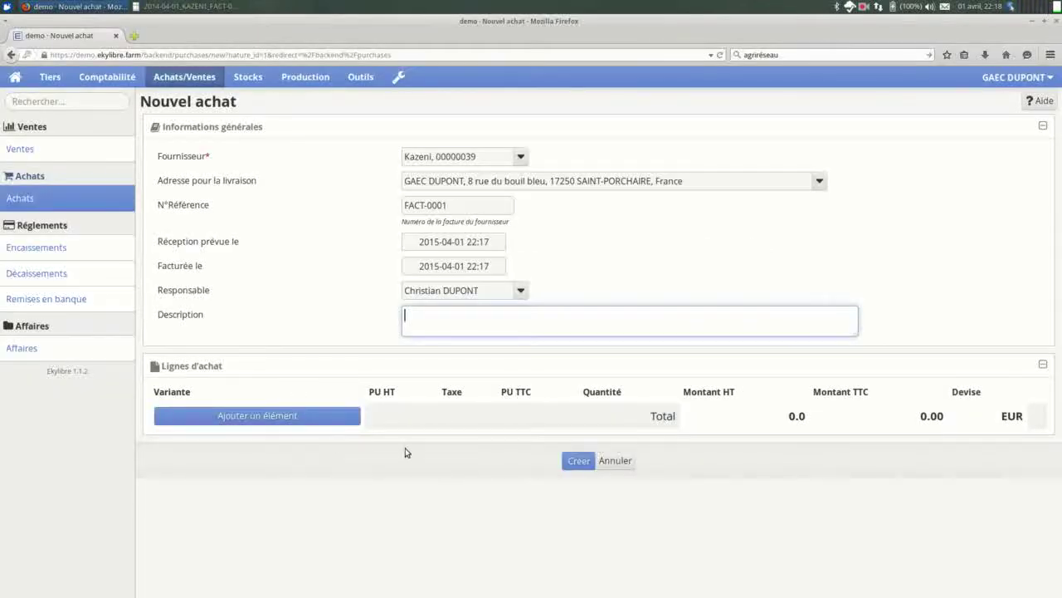
{"action": "left_click", "coordinate": [252, 416]}
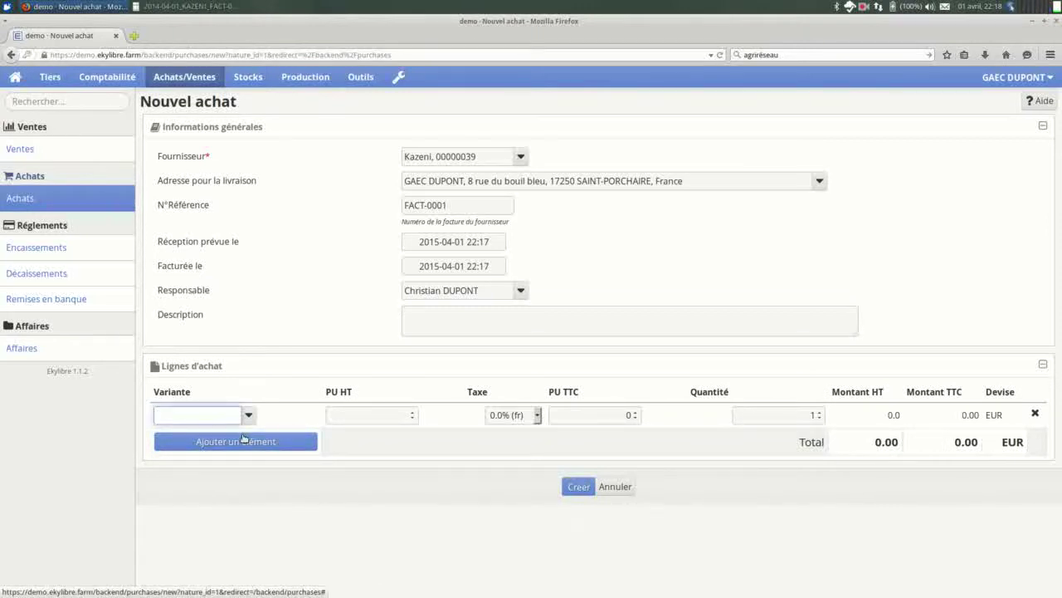
{"action": "type", "text": "amm"}
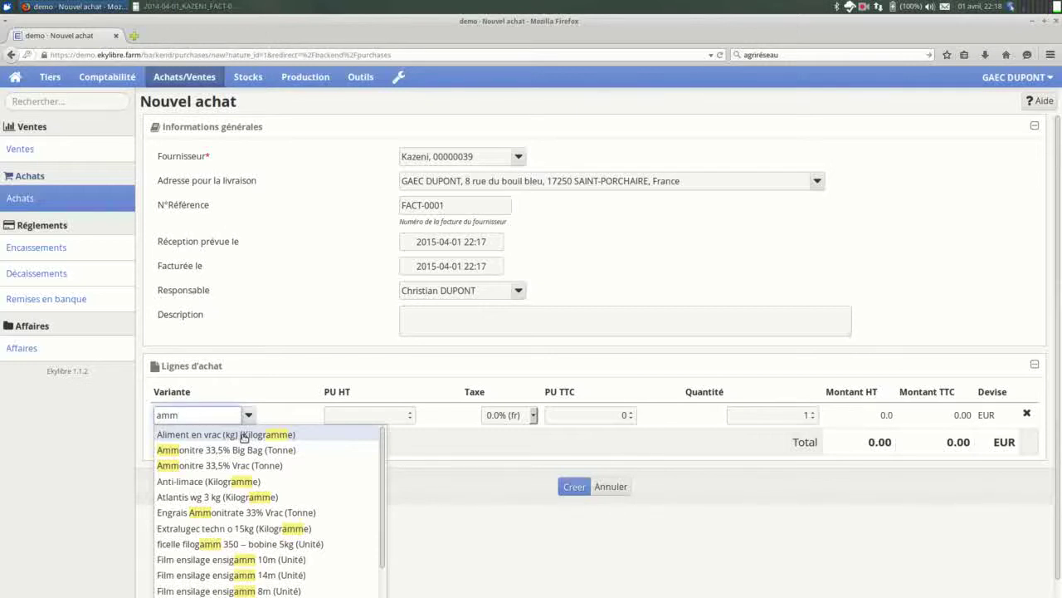
{"action": "type", "text": "o"}
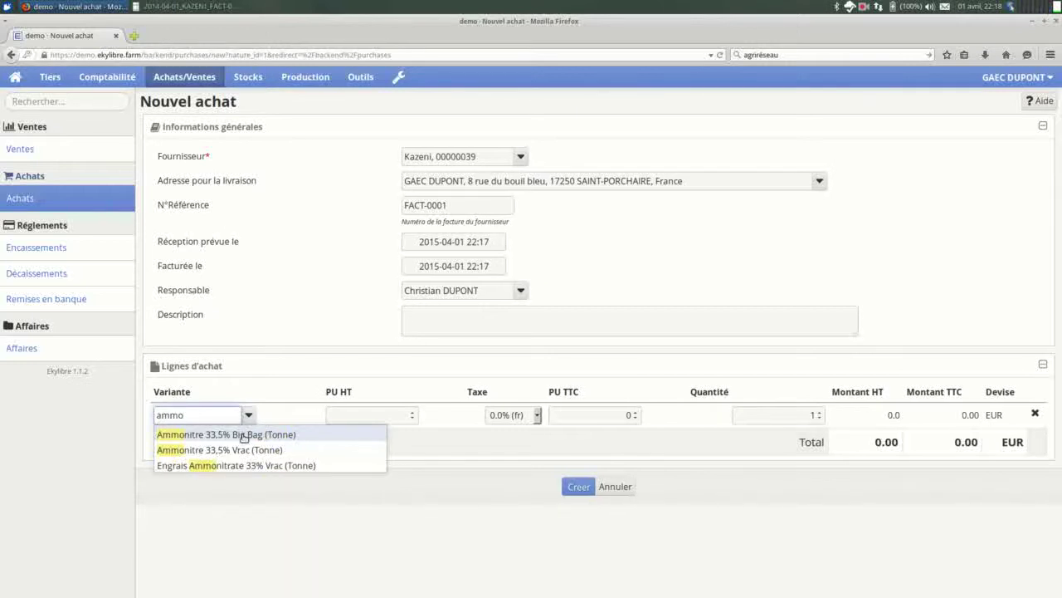
{"action": "left_click", "coordinate": [295, 451]}
Set the Ammonitre line's pre-tax unit price to 340, its tax to 5.5% (fr) and its quantity to 1.2.
{"action": "left_click", "coordinate": [443, 410]}
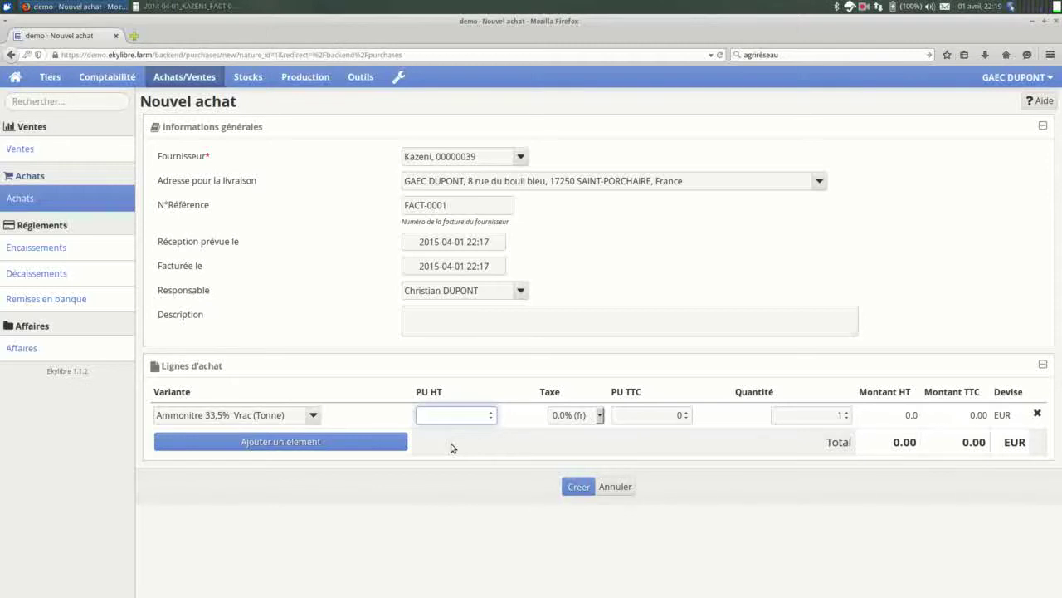
{"action": "type", "text": "340"}
{"action": "key", "text": "Tab"}
{"action": "key", "text": "Down"}
{"action": "key", "text": "Down"}
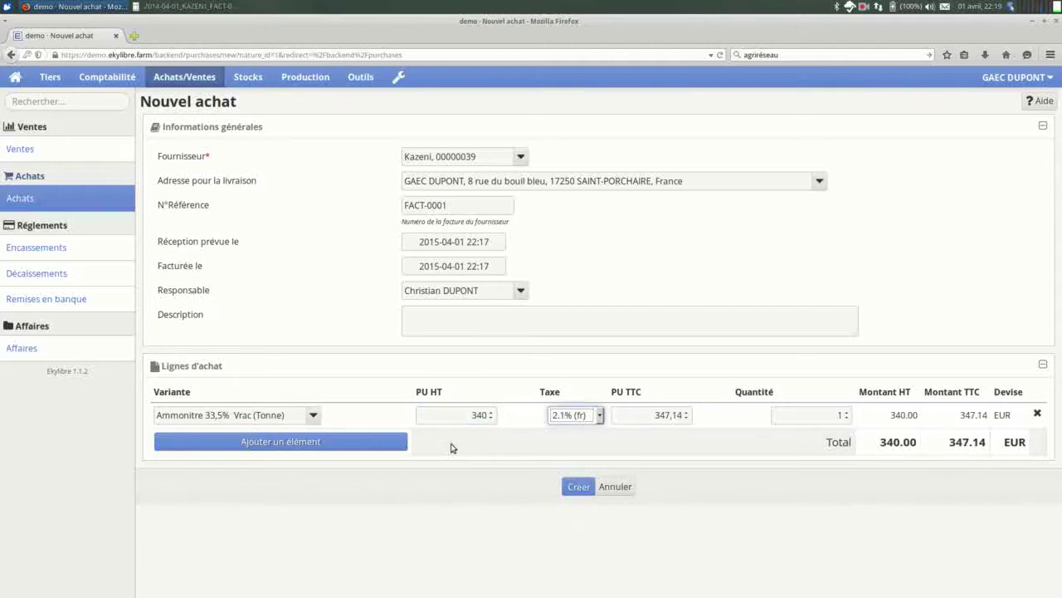
{"action": "key", "text": "Tab"}
{"action": "key", "text": "Tab"}
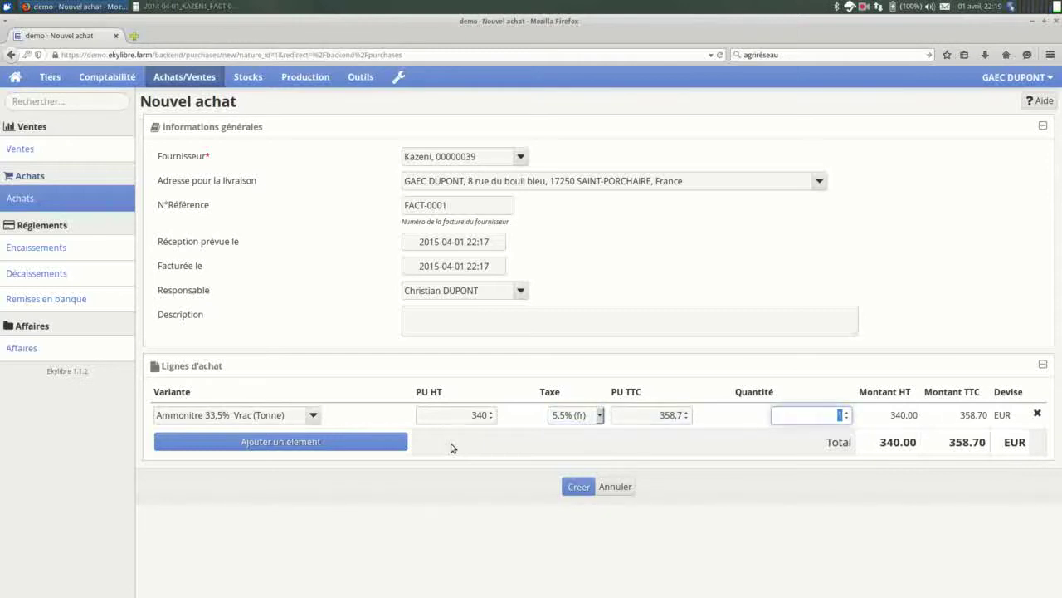
{"action": "key", "text": "BackSpace"}
{"action": "type", "text": "1.2"}
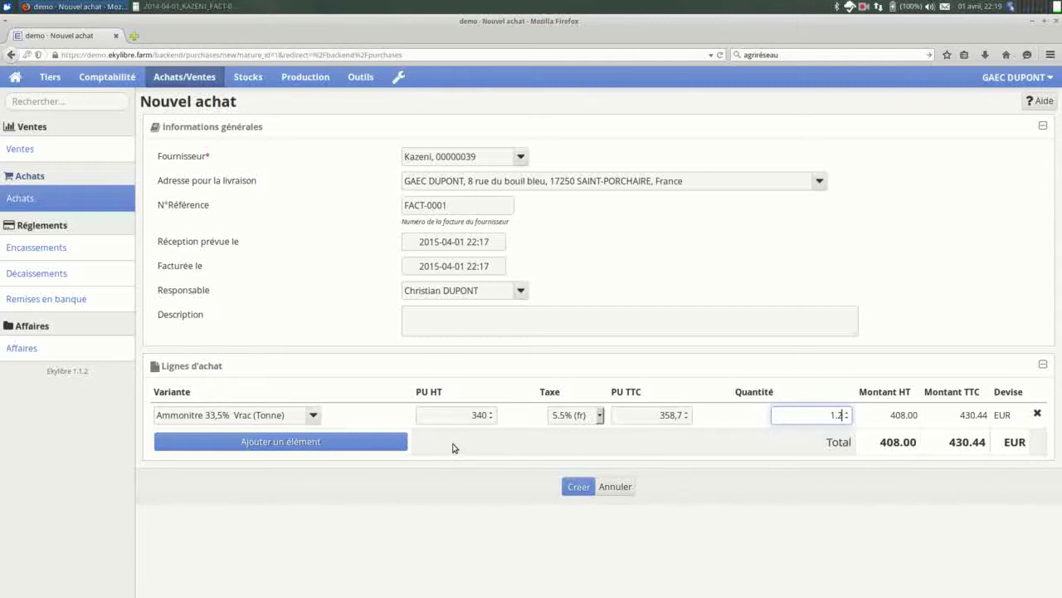
{"action": "key", "text": "Tab"}
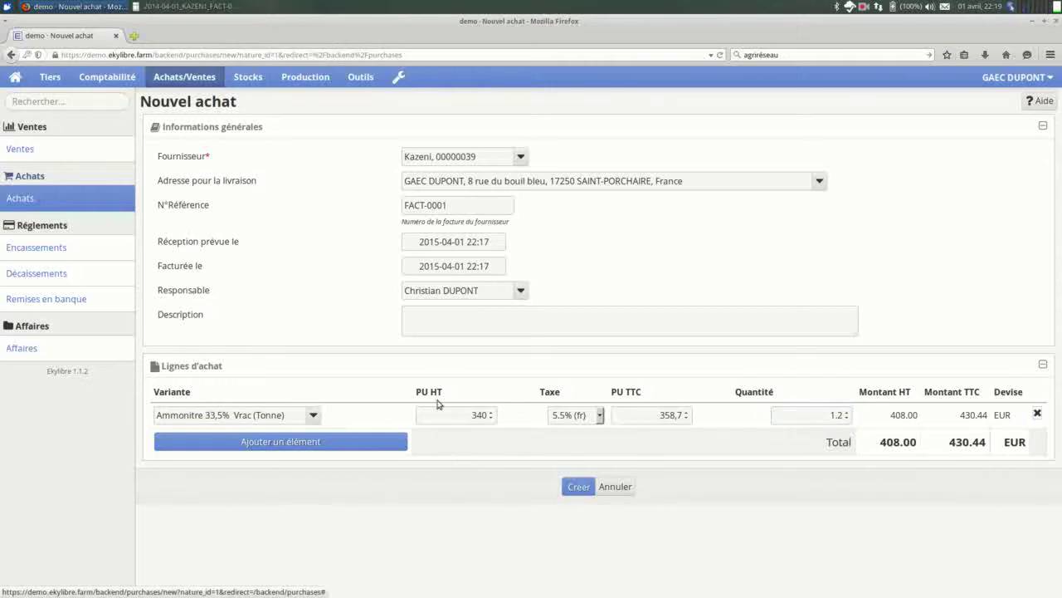
Add a second purchase line for the variant Semence de blé dur – sac de 25kg (Sac de 25kg).
{"action": "left_click", "coordinate": [292, 441]}
{"action": "left_click", "coordinate": [200, 440]}
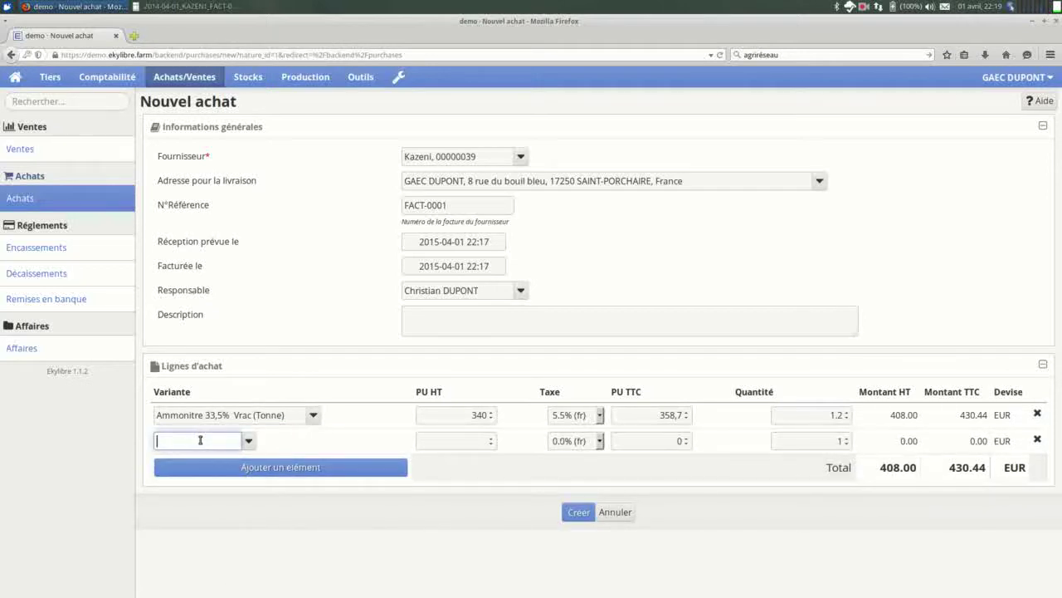
{"action": "type", "text": "semen"}
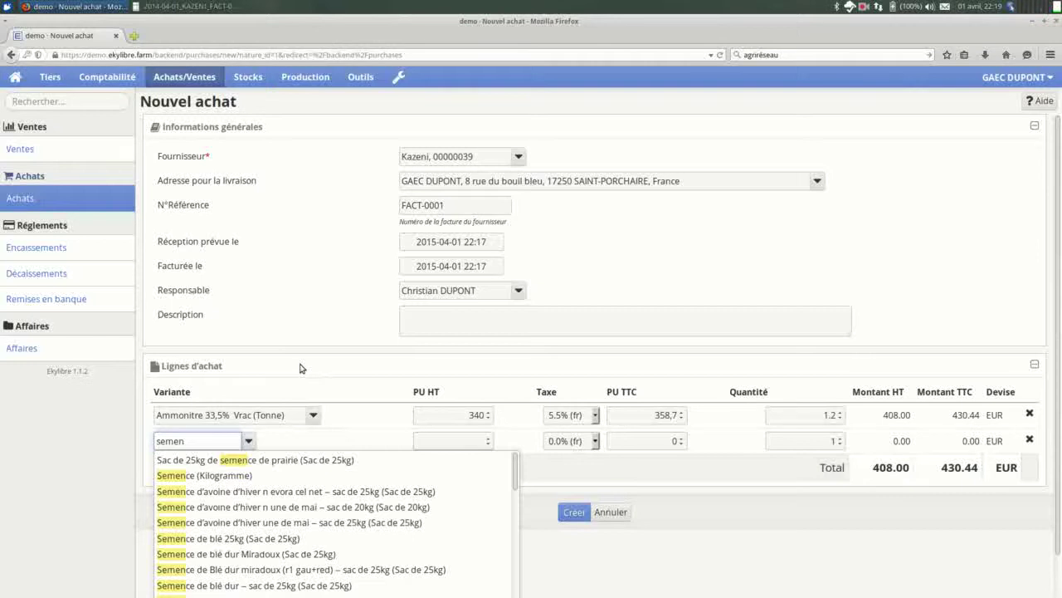
{"action": "type", "text": "ce"}
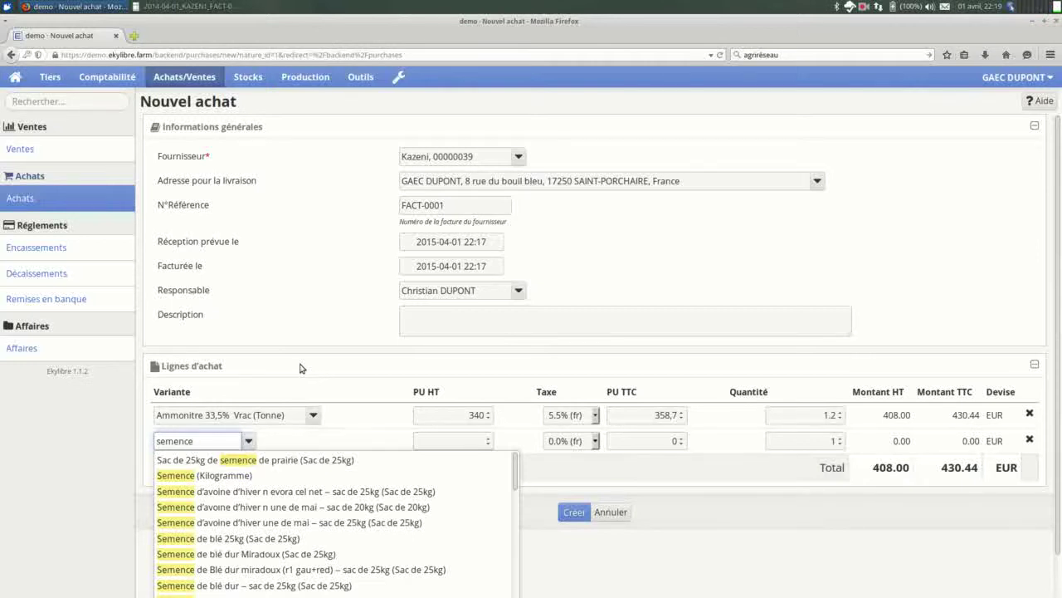
{"action": "type", "text": " de"}
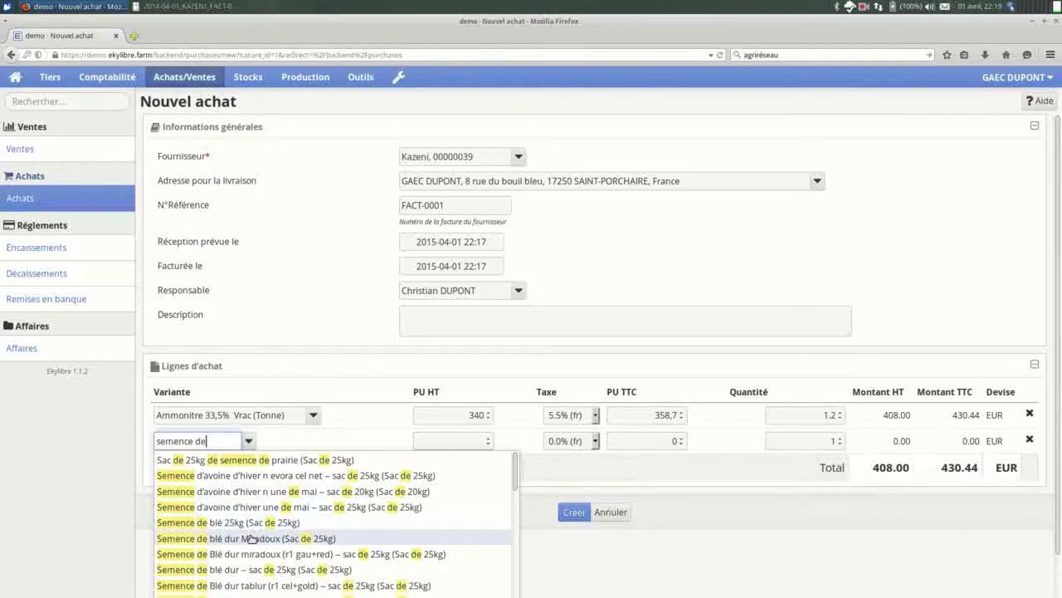
{"action": "left_click", "coordinate": [257, 569]}
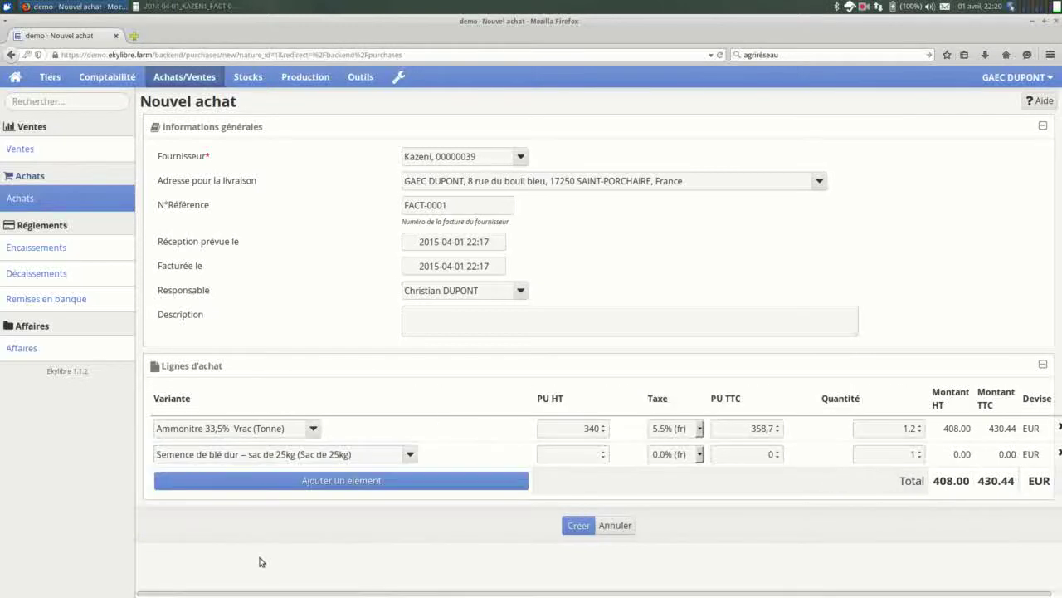
Set the Semence de blé dur line's pre-tax unit price to 21, its tax to 5.5% (fr) and its quantity to 4.
{"action": "left_click", "coordinate": [560, 454]}
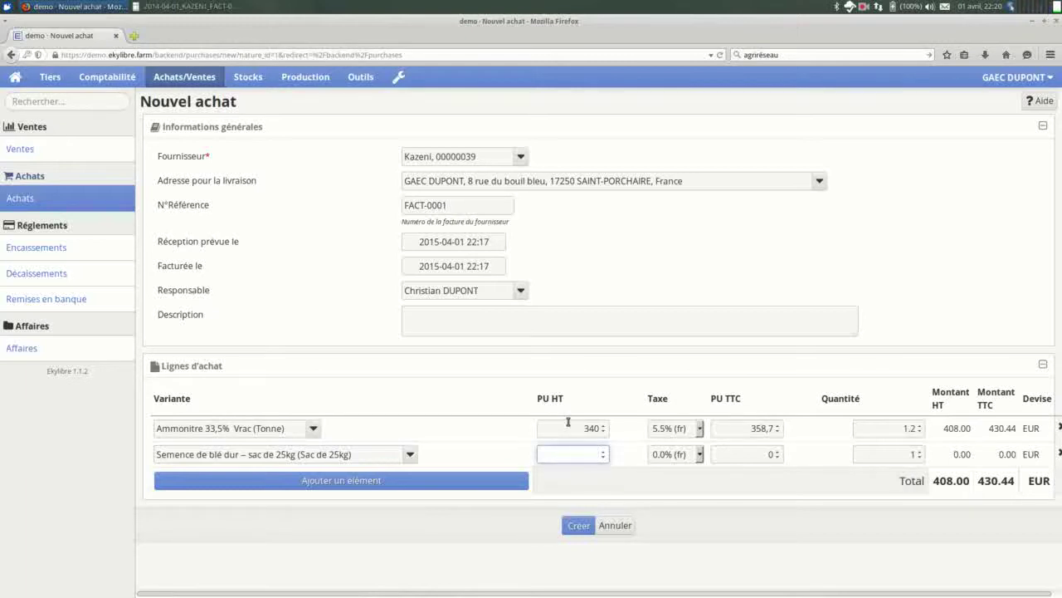
{"action": "type", "text": "21"}
{"action": "key", "text": "Tab"}
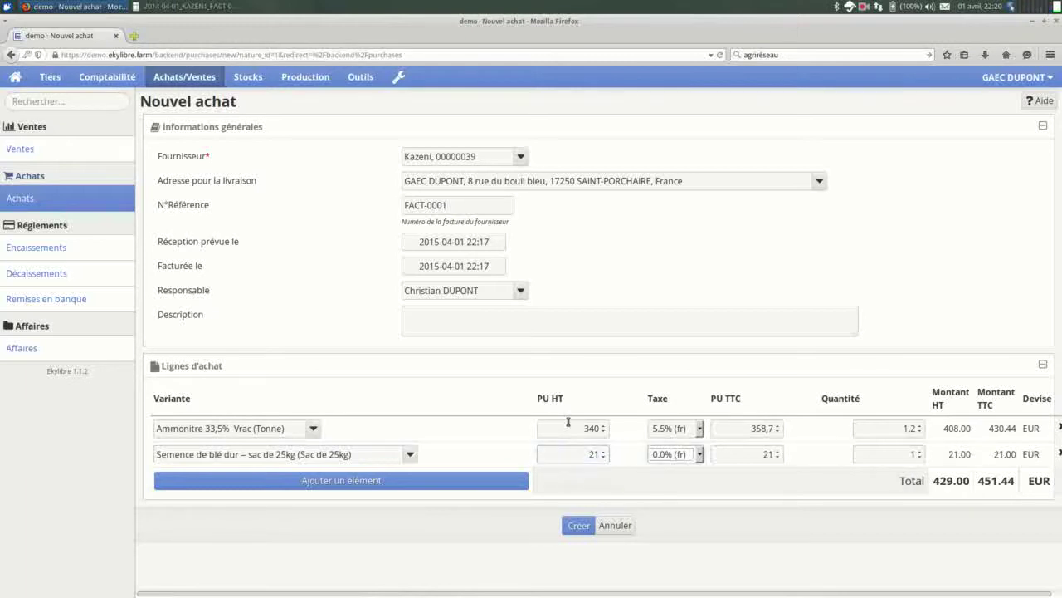
{"action": "key", "text": "Down"}
{"action": "key", "text": "Tab"}
{"action": "key", "text": "Tab"}
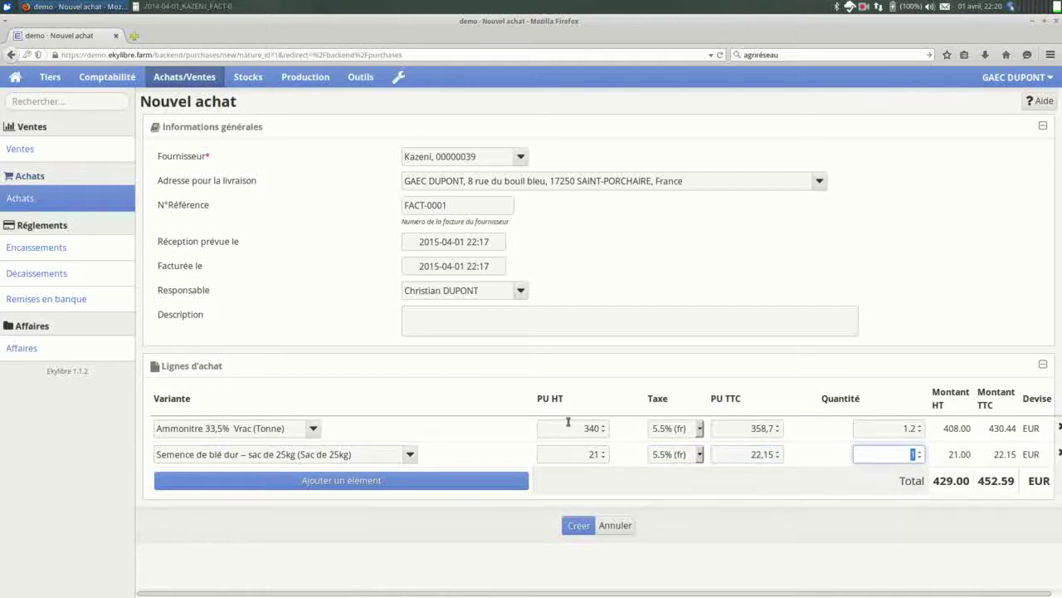
{"action": "type", "text": "4"}
Add a third purchase line for the variant Sac d'aliment de 25kg (Sac de 25kg).
{"action": "left_click", "coordinate": [339, 481]}
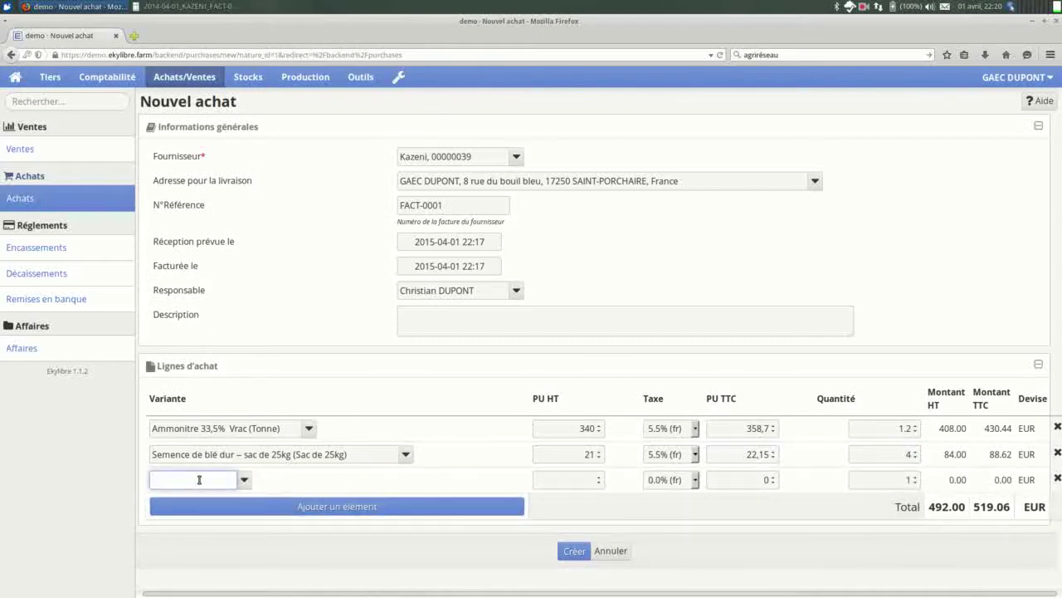
{"action": "type", "text": "Alime"}
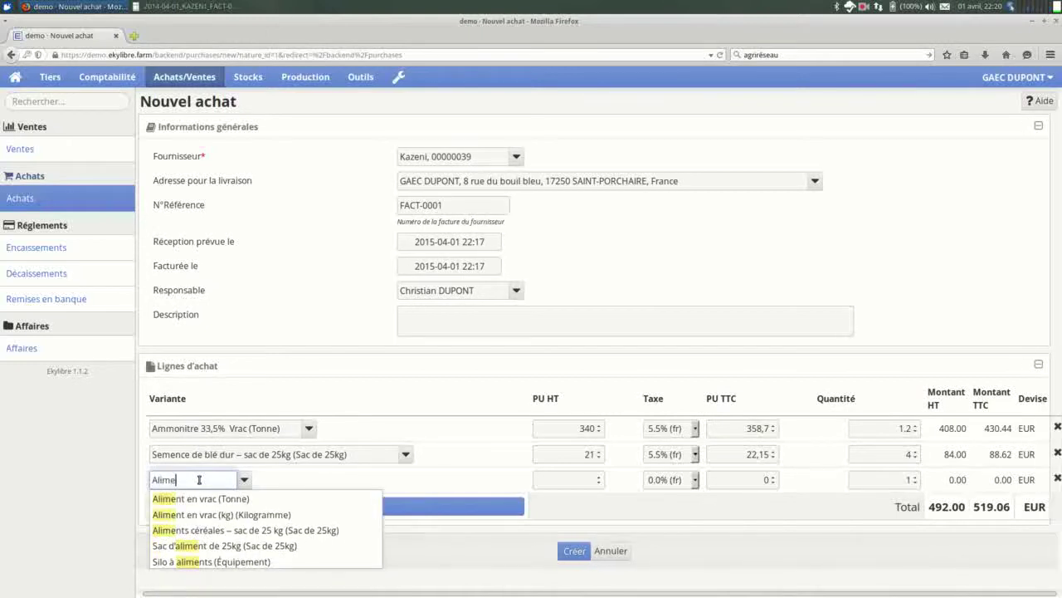
{"action": "left_click", "coordinate": [219, 547]}
Set the Sac d'aliment line's pre-tax unit price to 7.5, its tax to 5.5% (fr) and its quantity to 20.
{"action": "left_click", "coordinate": [566, 480]}
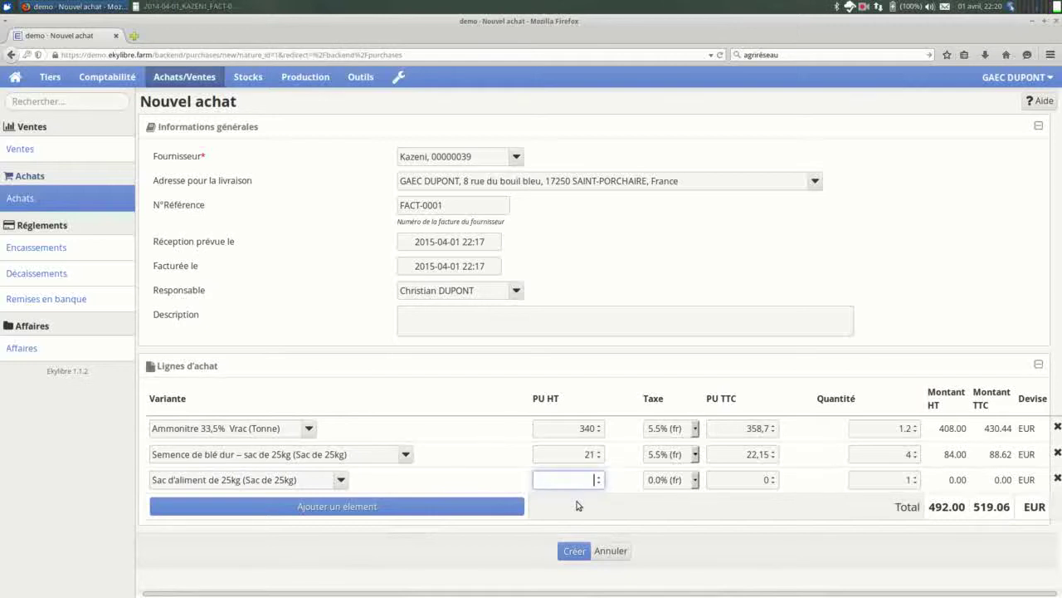
{"action": "type", "text": "7.5"}
{"action": "key", "text": "Tab"}
{"action": "key", "text": "Down"}
{"action": "key", "text": "Down"}
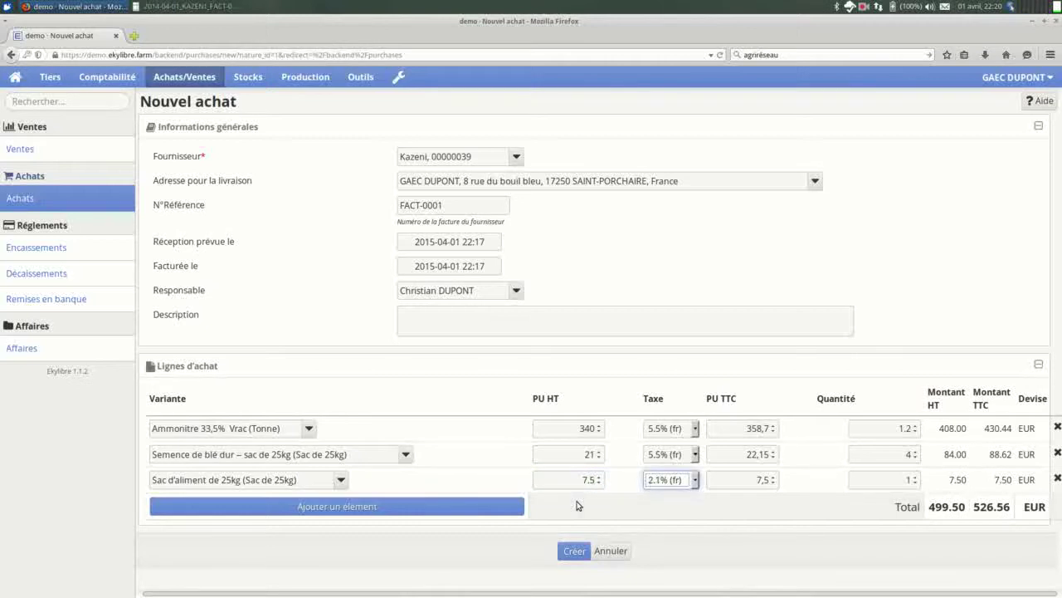
{"action": "key", "text": "Tab"}
{"action": "key", "text": "Tab"}
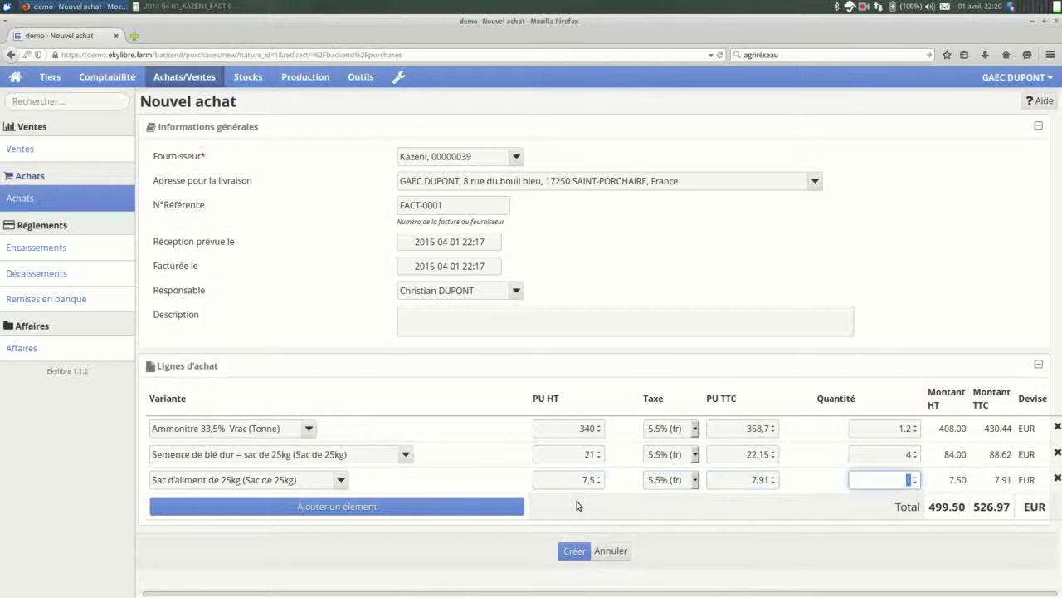
{"action": "type", "text": "20"}
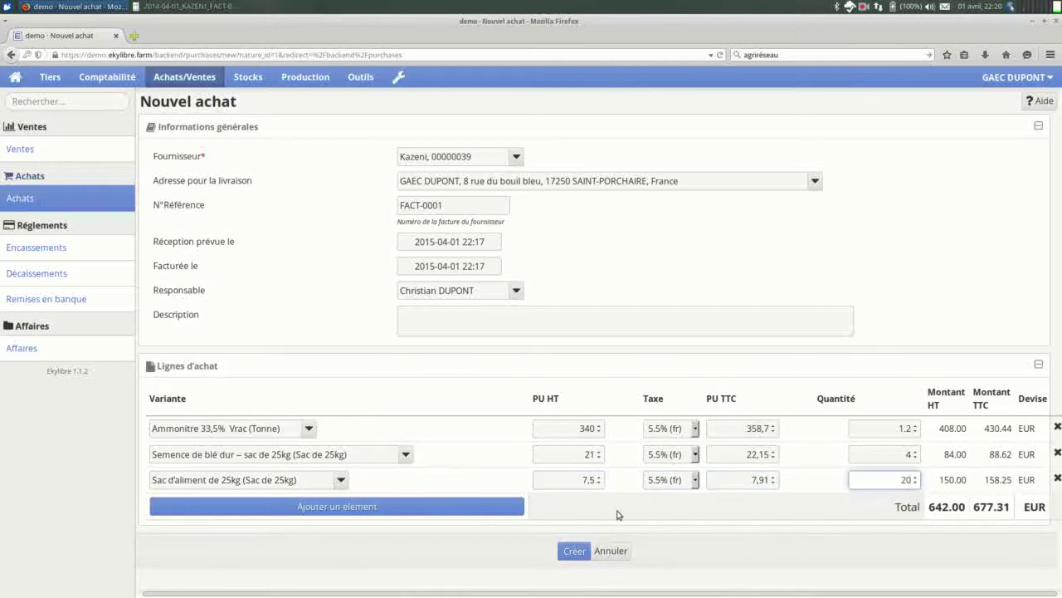
{"action": "left_click", "coordinate": [384, 545]}
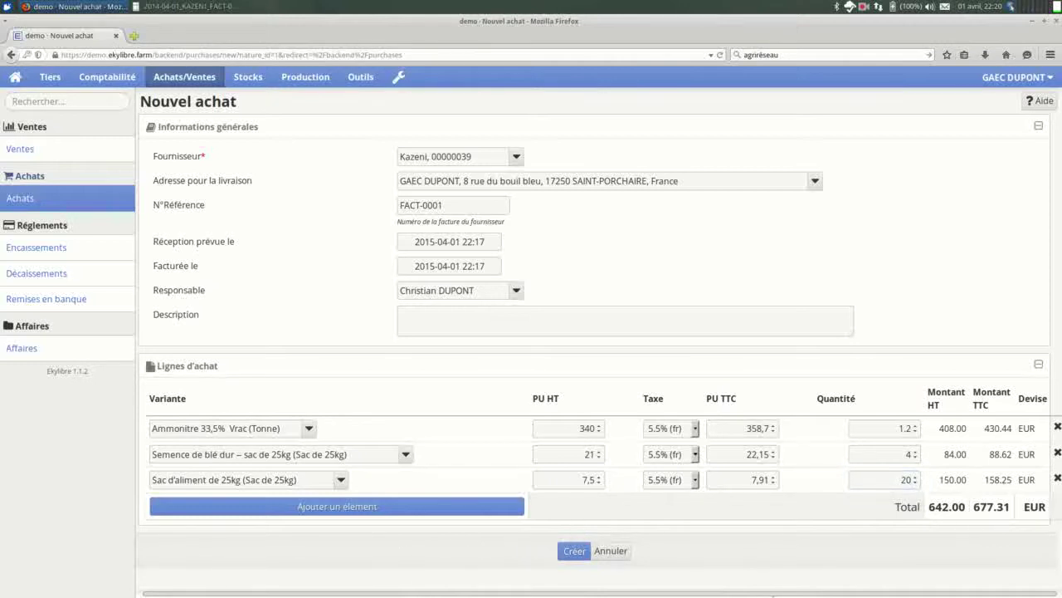
Create the Kazeni purchase and invoice it directly from its record.
{"action": "left_click", "coordinate": [575, 551]}
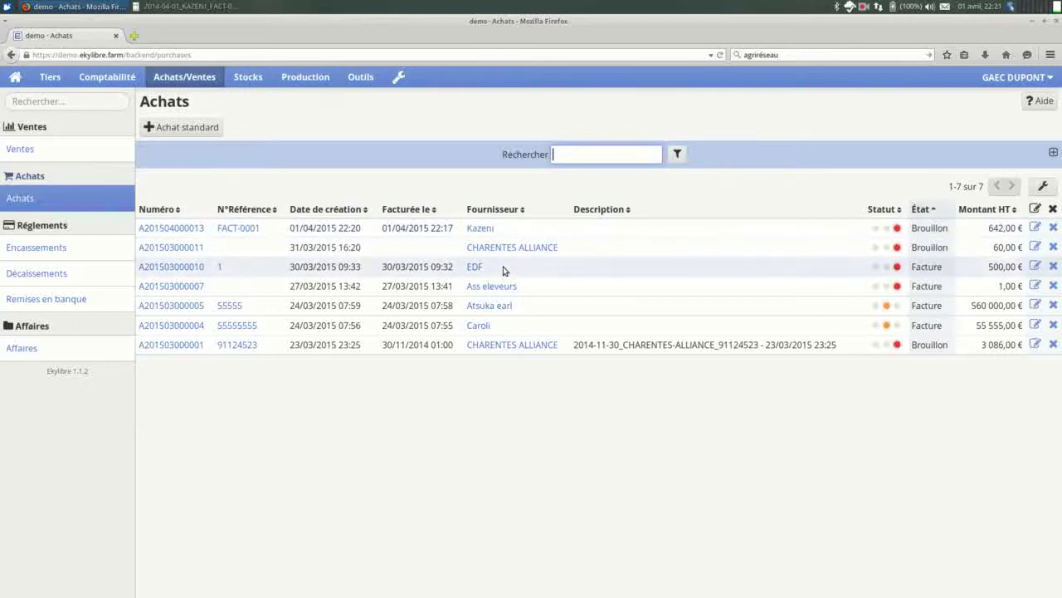
{"action": "left_click", "coordinate": [163, 229]}
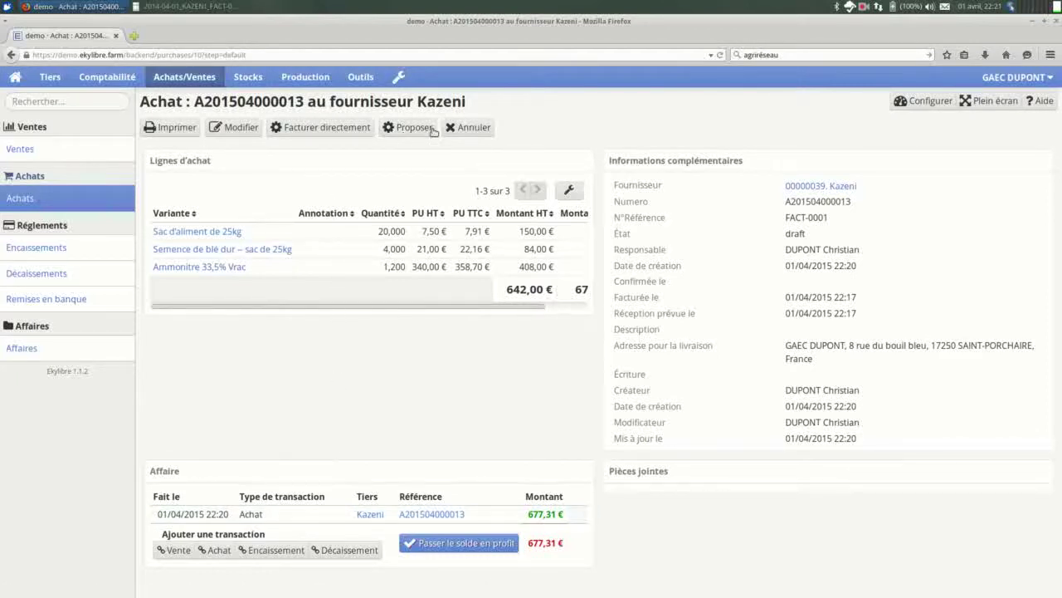
{"action": "left_click", "coordinate": [312, 129]}
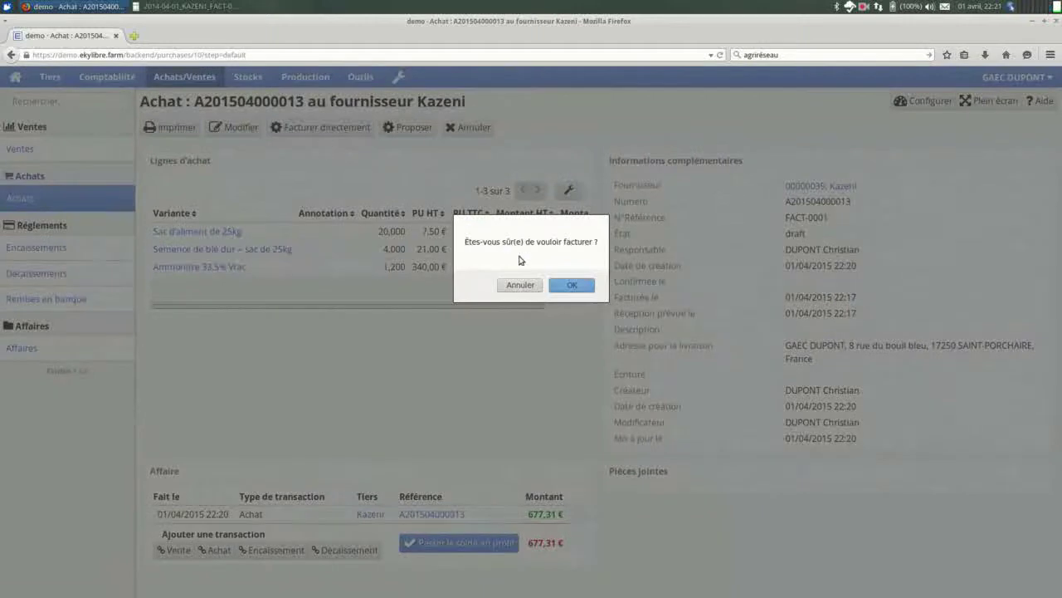
{"action": "left_click", "coordinate": [571, 286]}
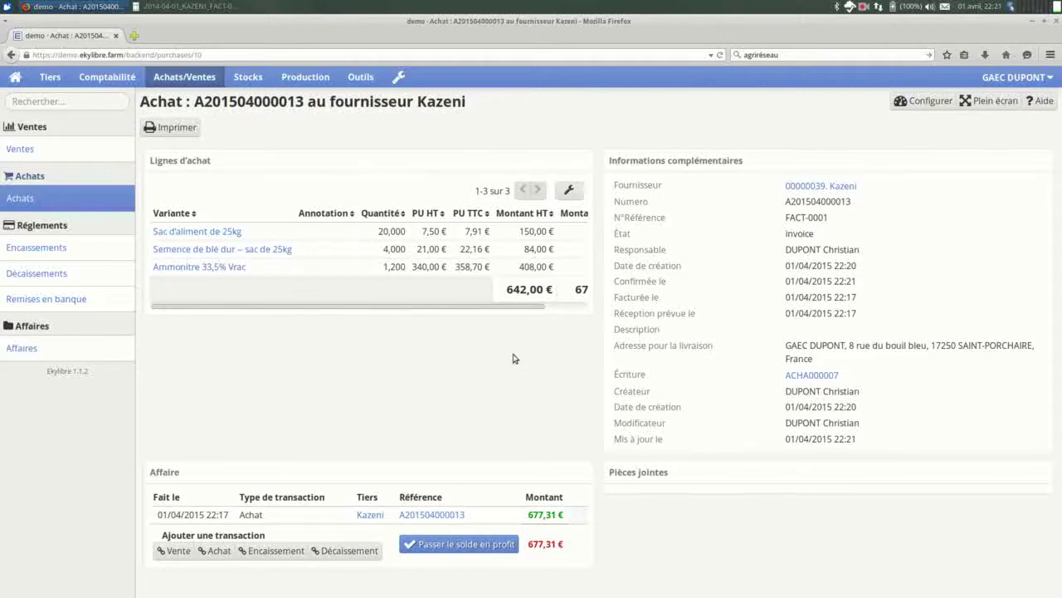
Examine the accounting entry linked to the purchase, including its debit and credit lines by account, and return to the purchase.
{"action": "left_click_drag", "start_coordinate": [766, 376], "coordinate": [877, 378]}
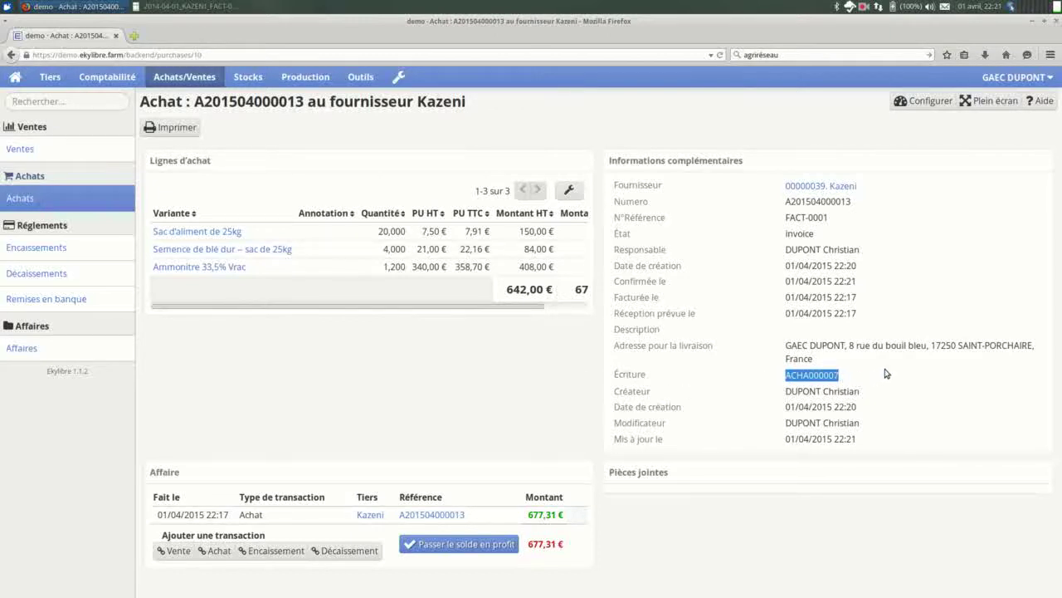
{"action": "left_click", "coordinate": [885, 379]}
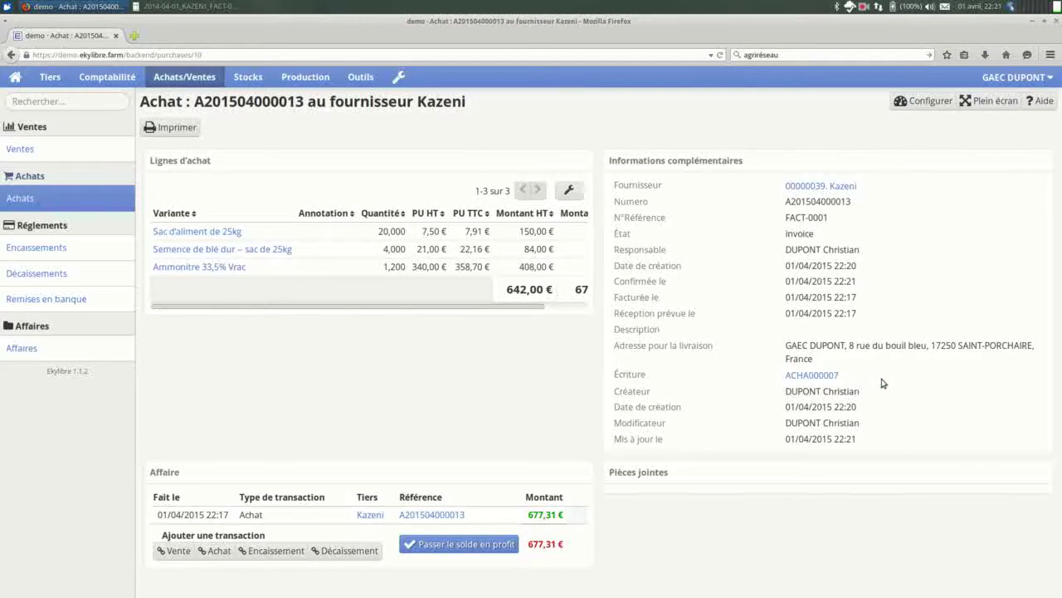
{"action": "left_click", "coordinate": [820, 378]}
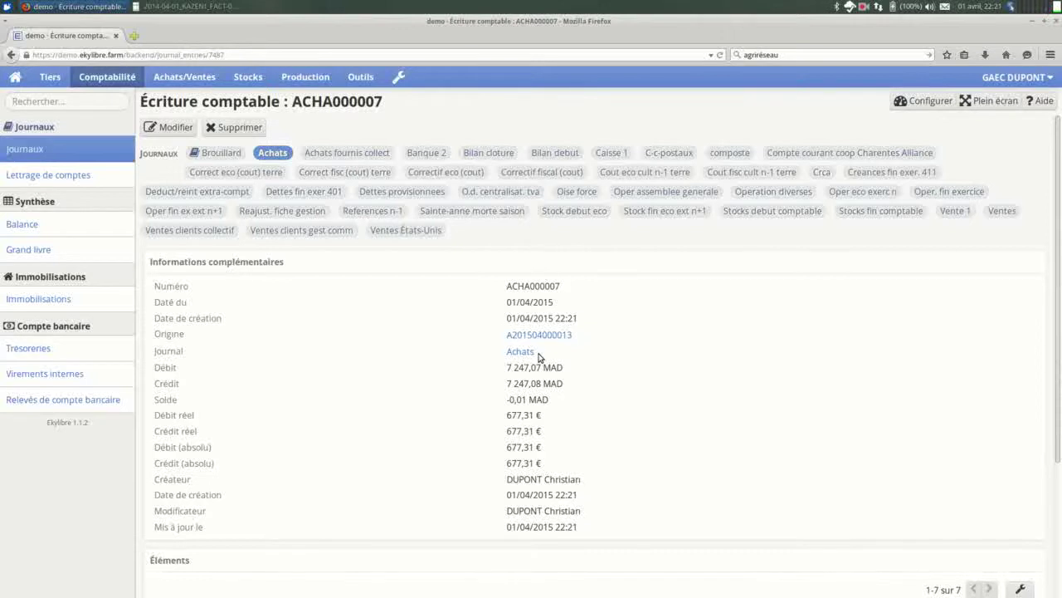
{"action": "scroll", "coordinate": [538, 357], "scroll_direction": "down", "scroll_amount": 4}
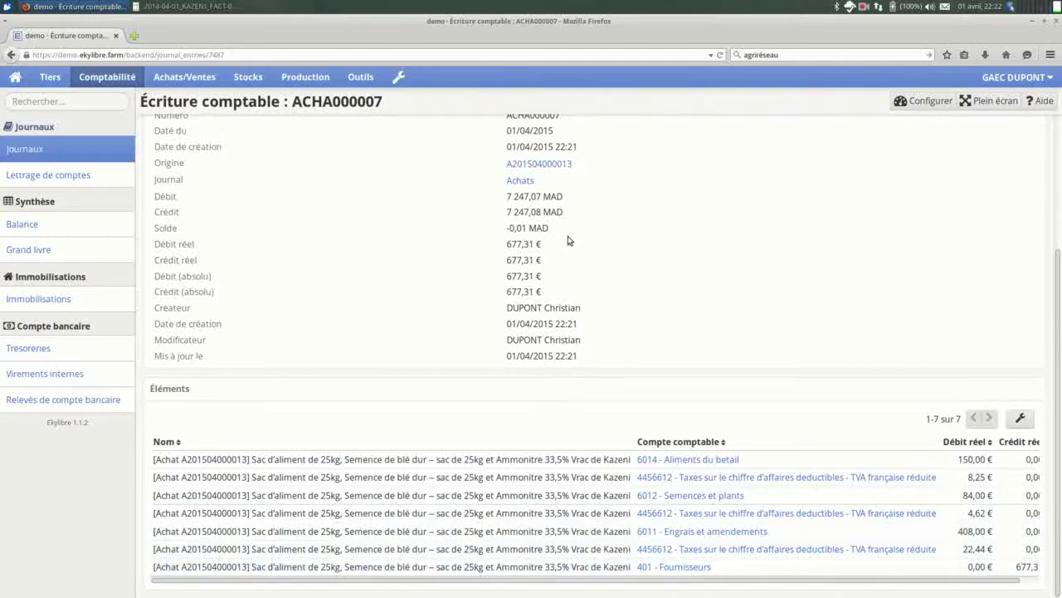
{"action": "left_click", "coordinate": [539, 165]}
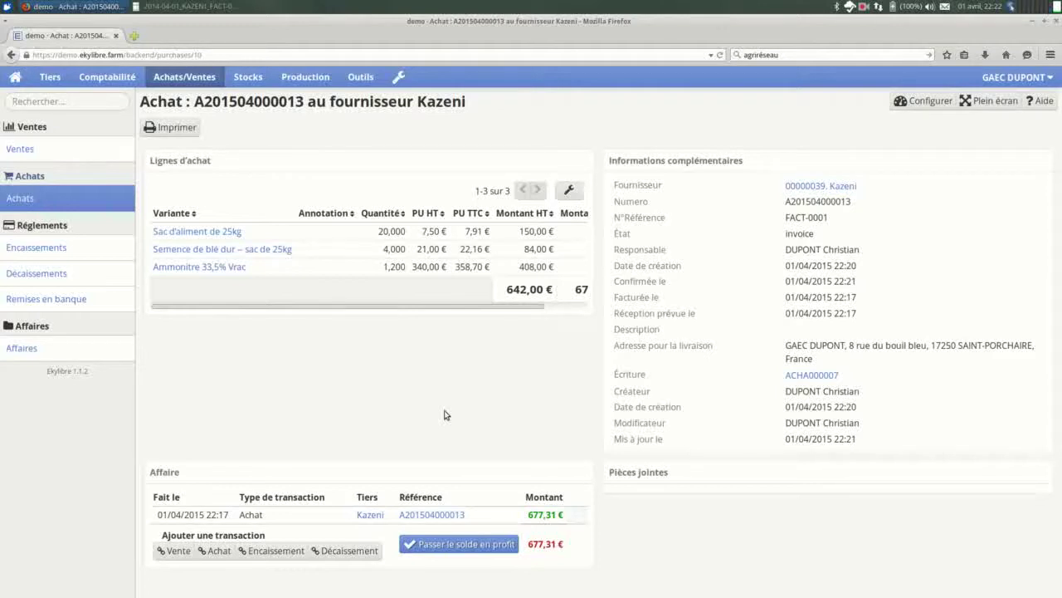
Start a new outgoing payment (Décaissement) record to add to the purchase's affair.
{"action": "left_click", "coordinate": [352, 553]}
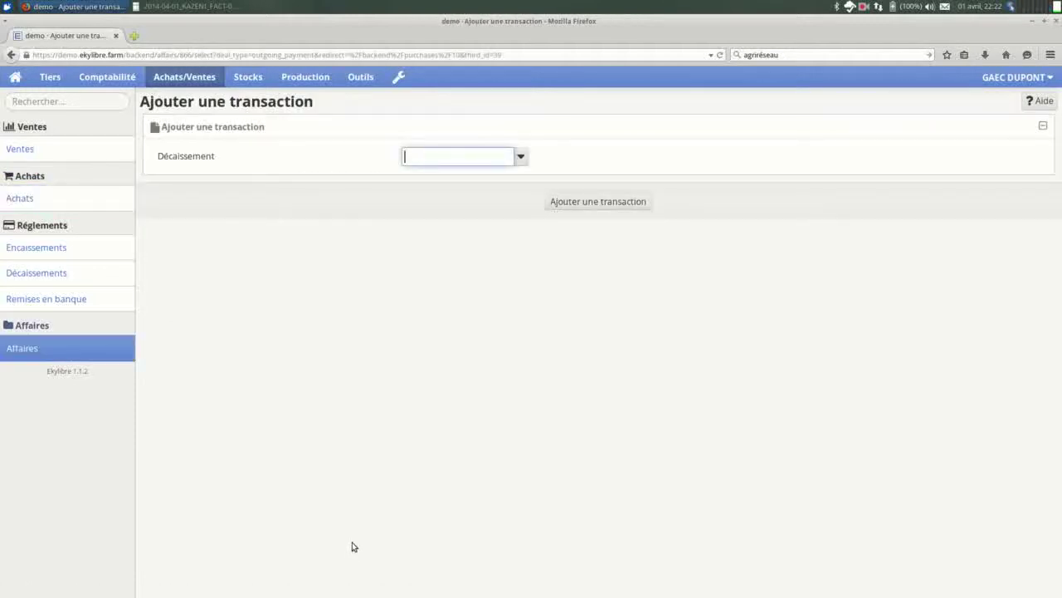
{"action": "left_click", "coordinate": [430, 157]}
{"action": "type", "text": "RDE"}
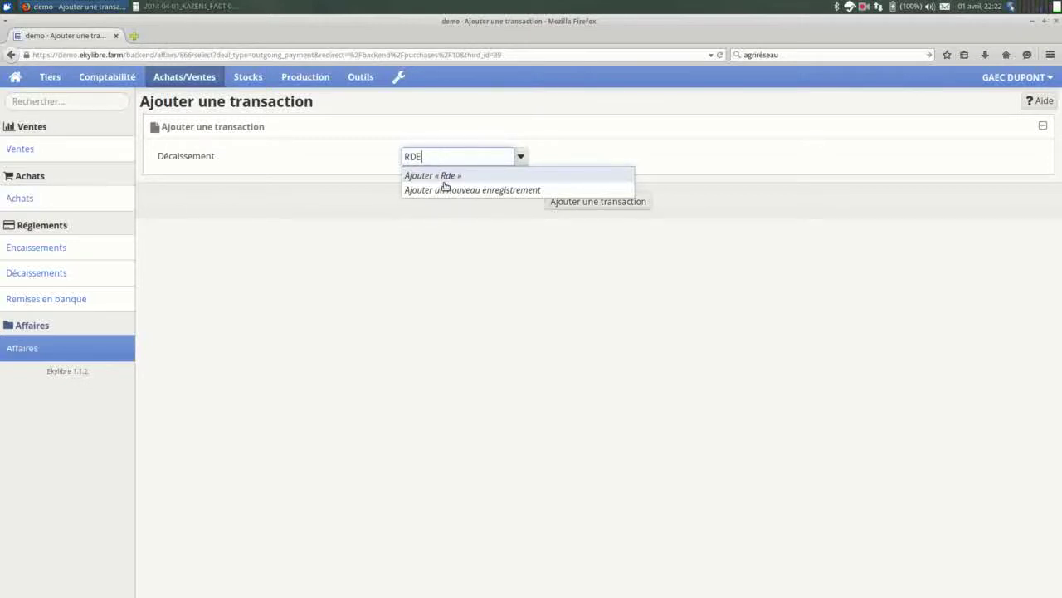
{"action": "left_click", "coordinate": [444, 190]}
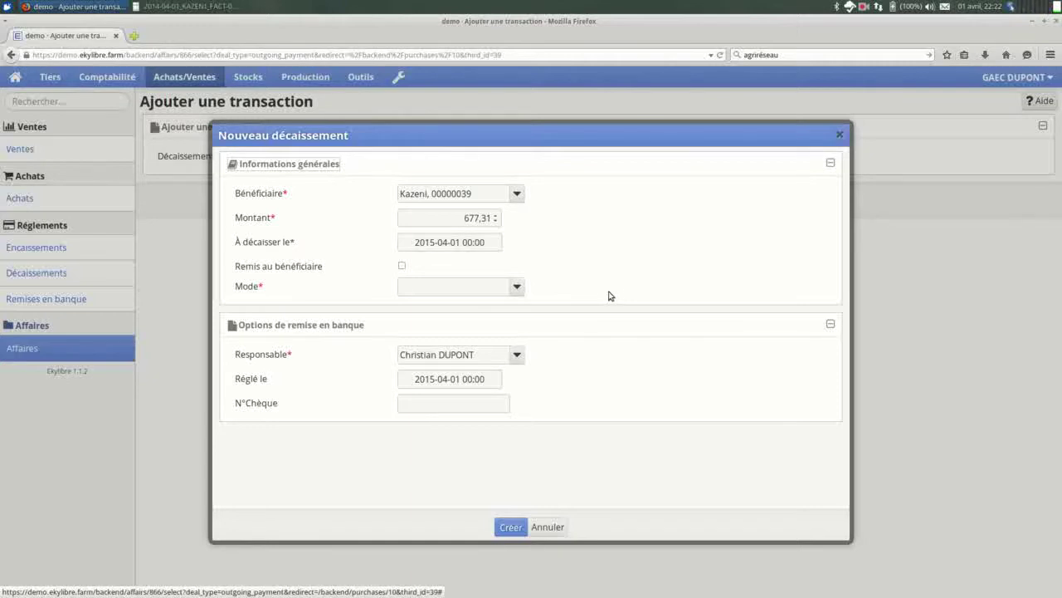
Mark the payment as handed to the beneficiary (Remis au bénéficiaire) and set its payment mode to cheque.
{"action": "left_click", "coordinate": [473, 217]}
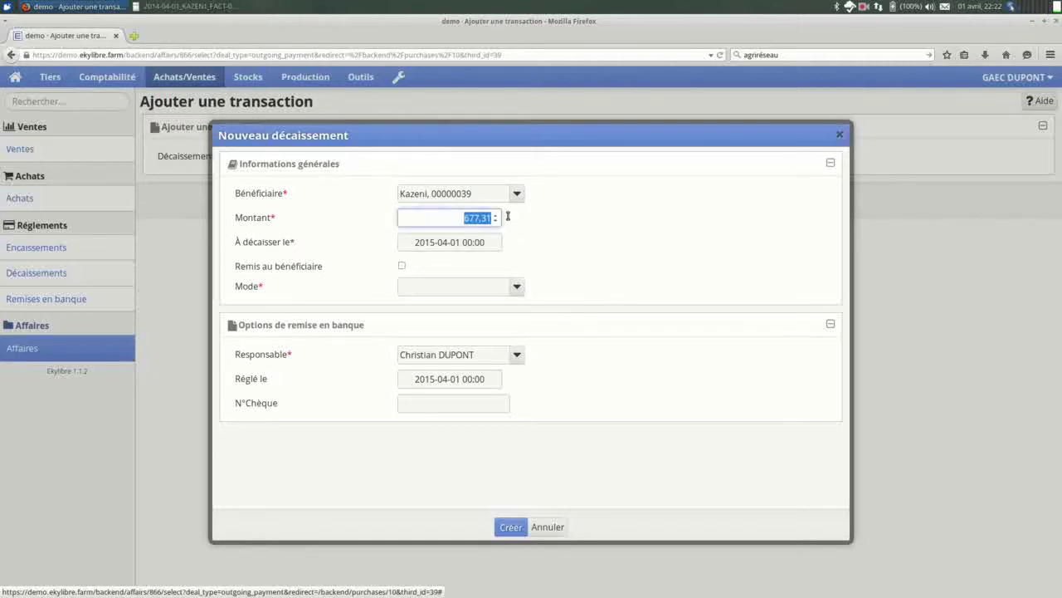
{"action": "left_click", "coordinate": [438, 242]}
{"action": "left_click", "coordinate": [586, 268]}
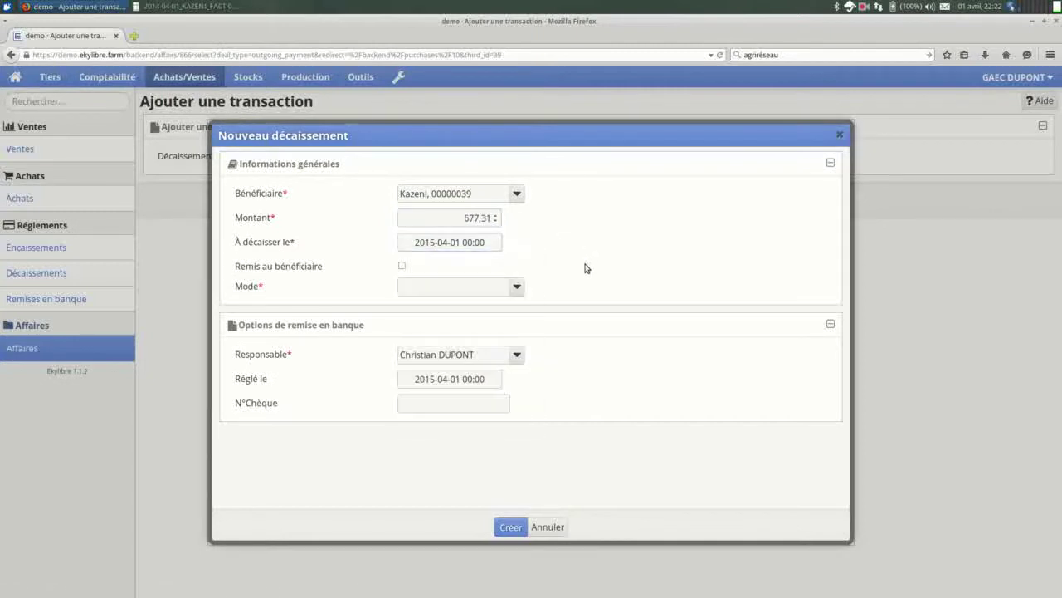
{"action": "left_click", "coordinate": [401, 267]}
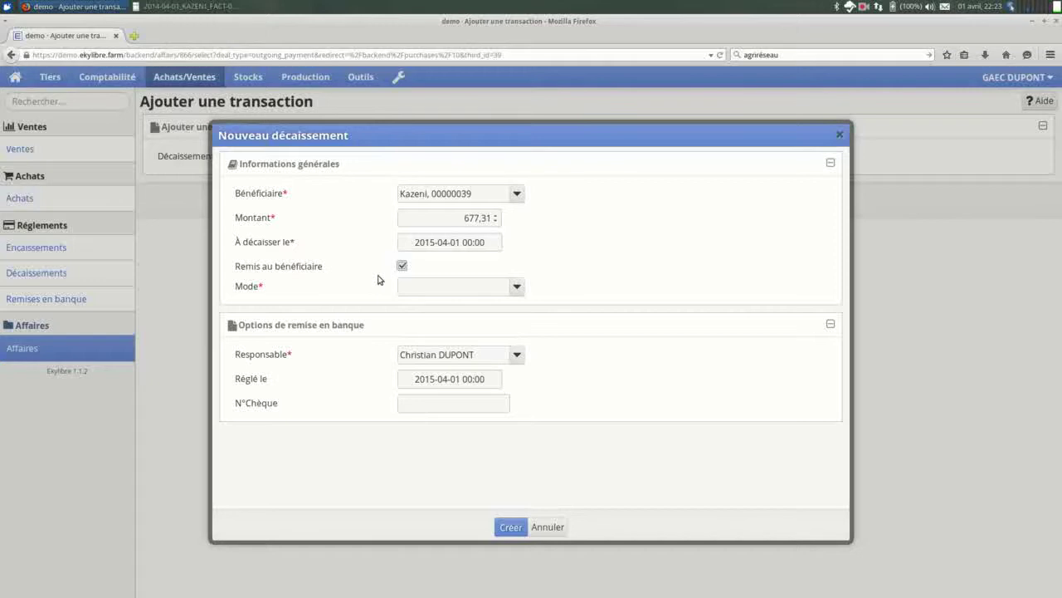
{"action": "left_click", "coordinate": [514, 287]}
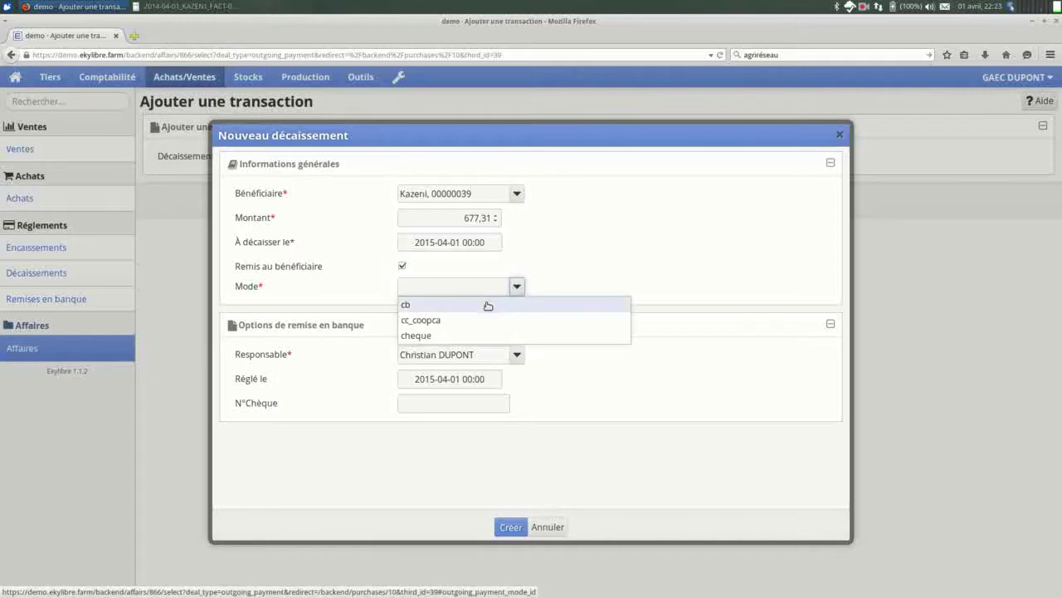
{"action": "left_click", "coordinate": [481, 334]}
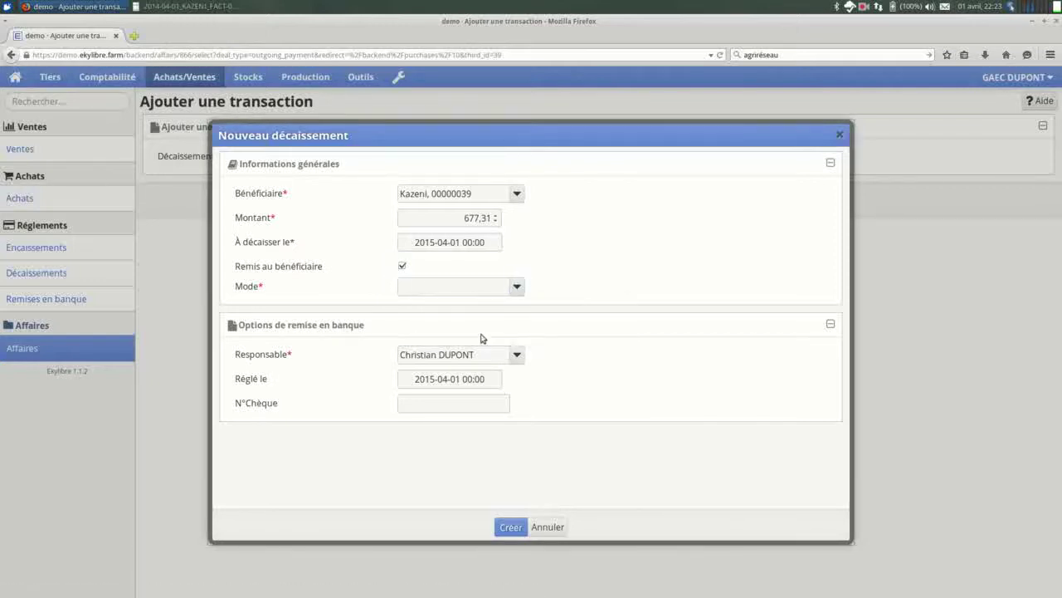
{"action": "left_click", "coordinate": [508, 286]}
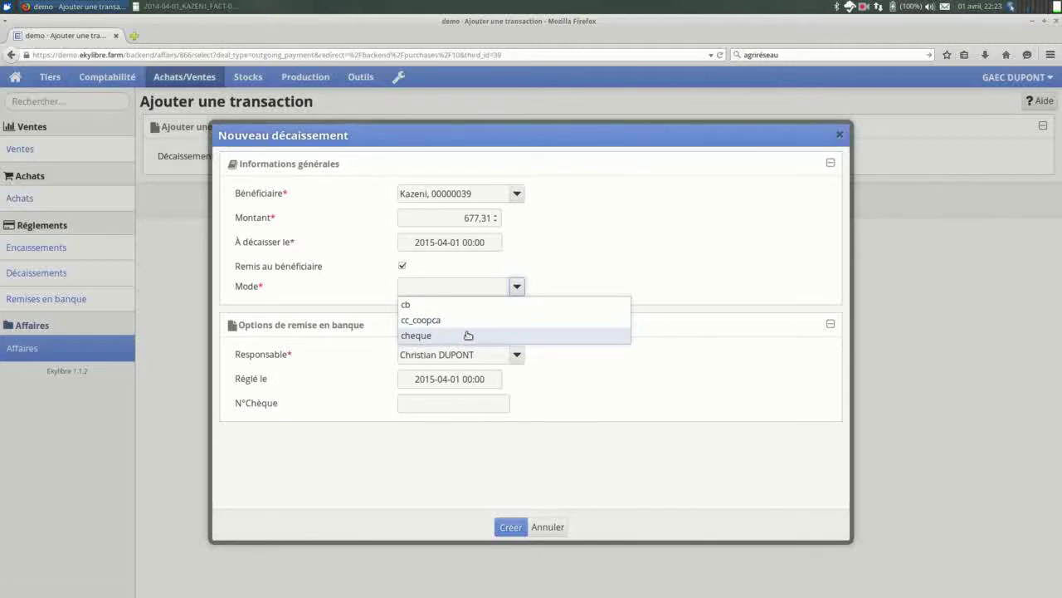
{"action": "left_click", "coordinate": [468, 335]}
Create the payment with its cheque number and add it as a transaction to the purchase's affair.
{"action": "left_click", "coordinate": [446, 398]}
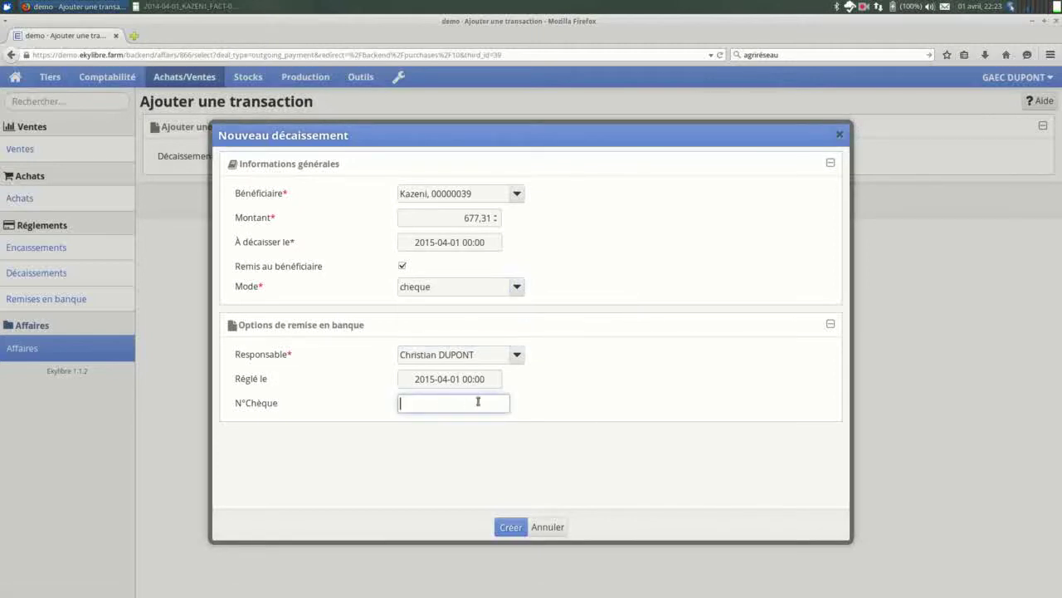
{"action": "type", "text": "5632896"}
{"action": "left_click", "coordinate": [511, 529]}
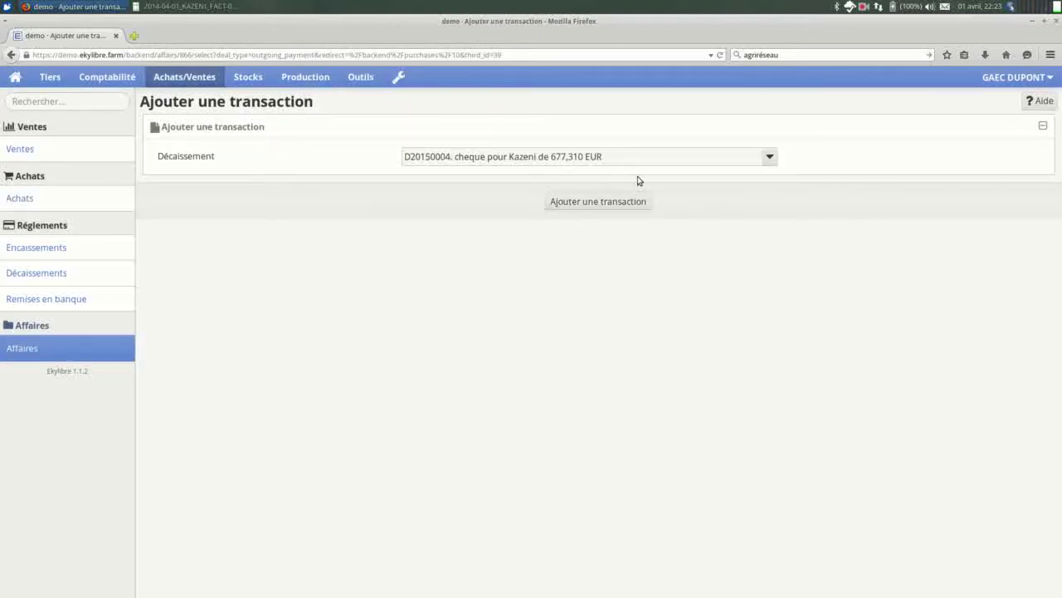
{"action": "left_click", "coordinate": [587, 202]}
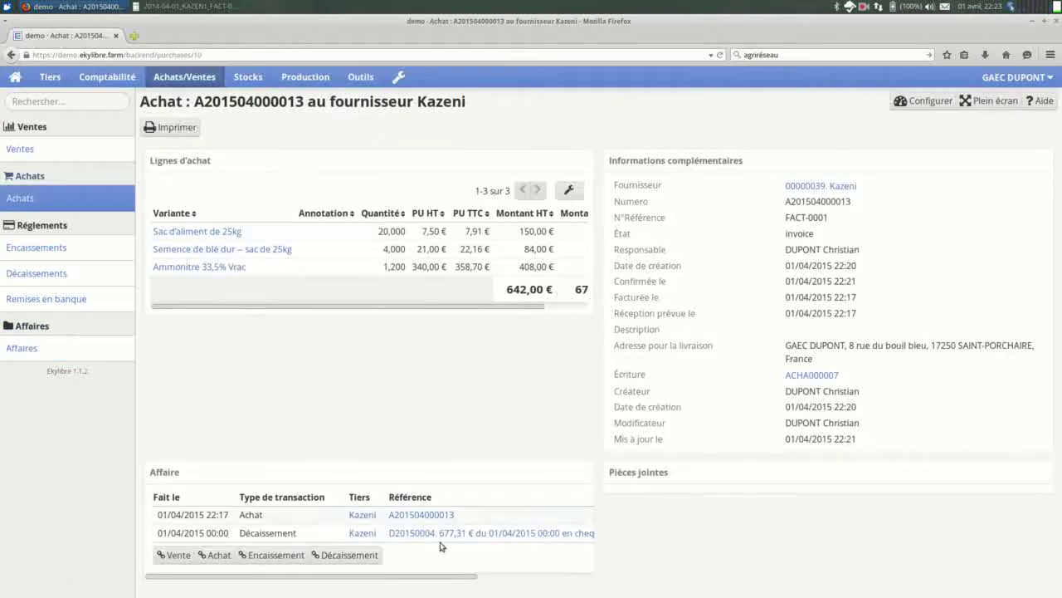
Check the affair's balance on the purchase record and the purchase's status in the Achats list.
{"action": "left_click_drag", "start_coordinate": [433, 575], "coordinate": [564, 571]}
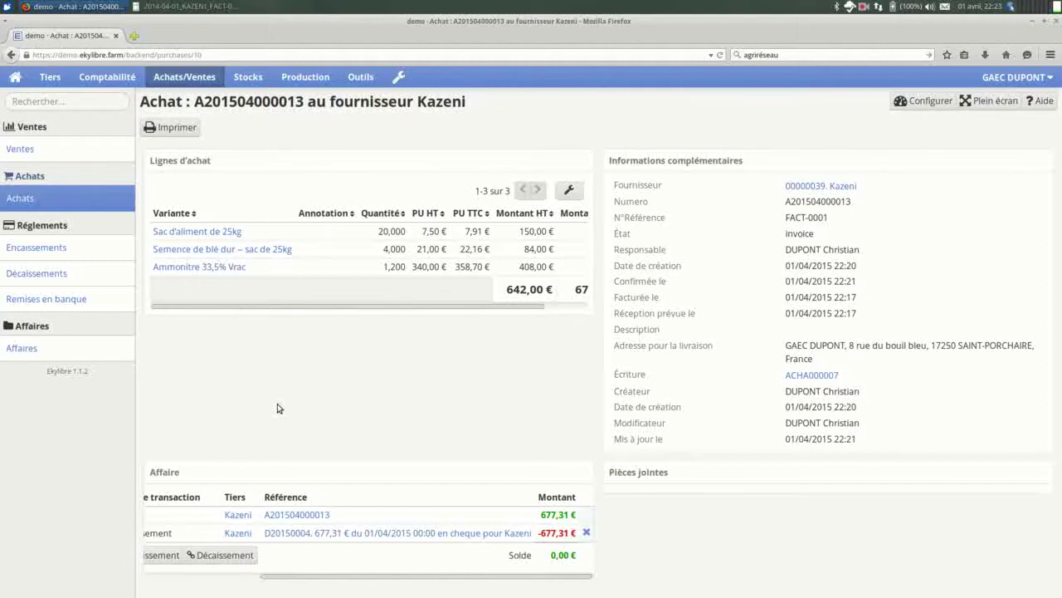
{"action": "left_click", "coordinate": [106, 204]}
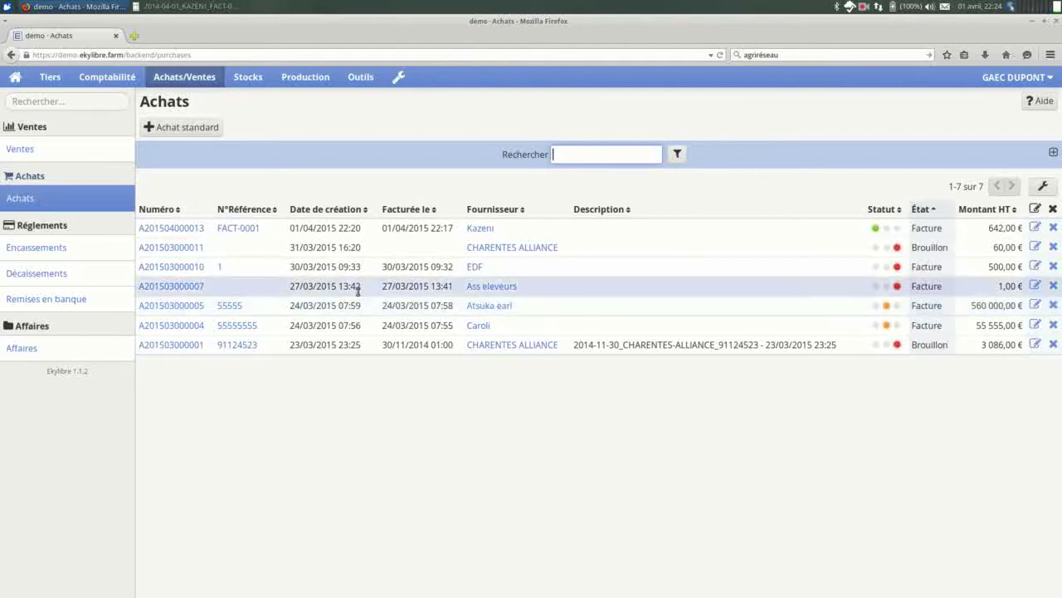
{"action": "left_click", "coordinate": [864, 6]}
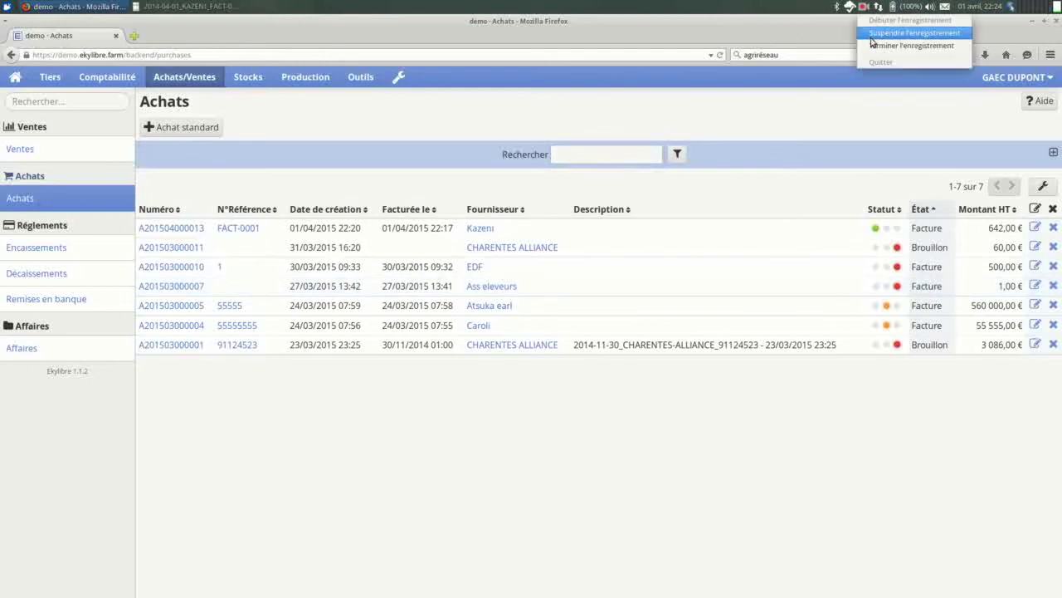